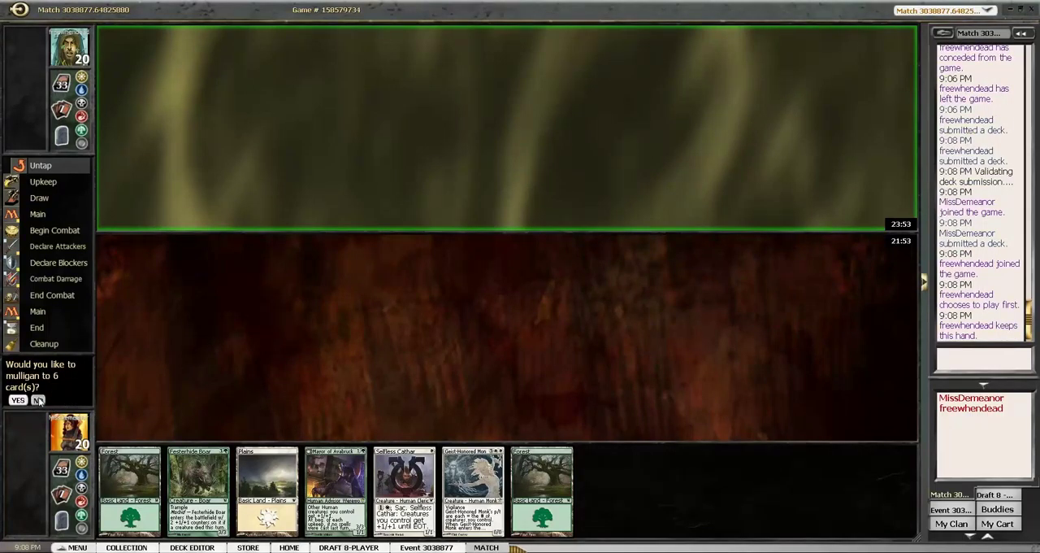
# Keep the opening hand, play Plains, cast Selfless Cathar off it, and end the turn.
pyautogui.click(38, 399)
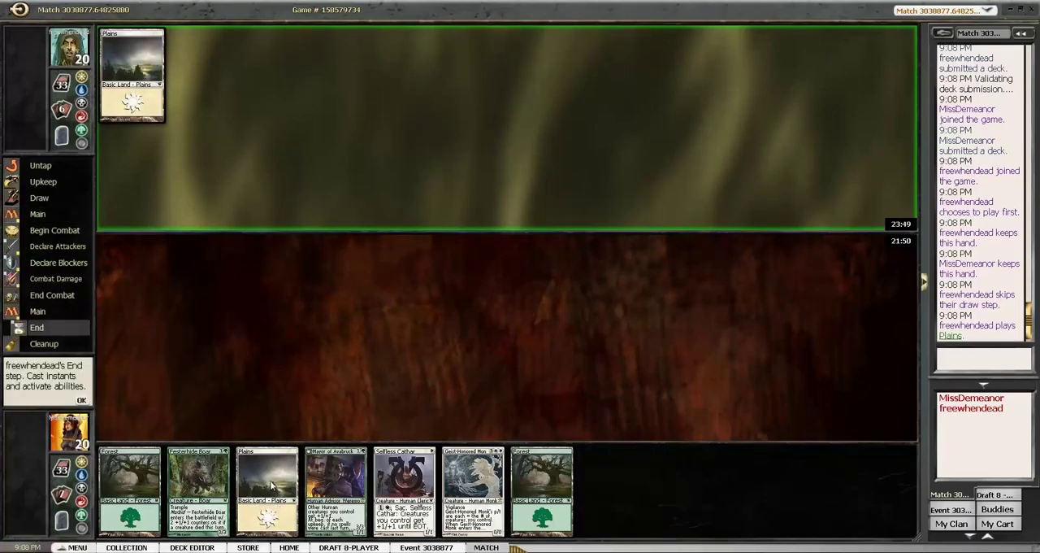
pyautogui.press('F2')
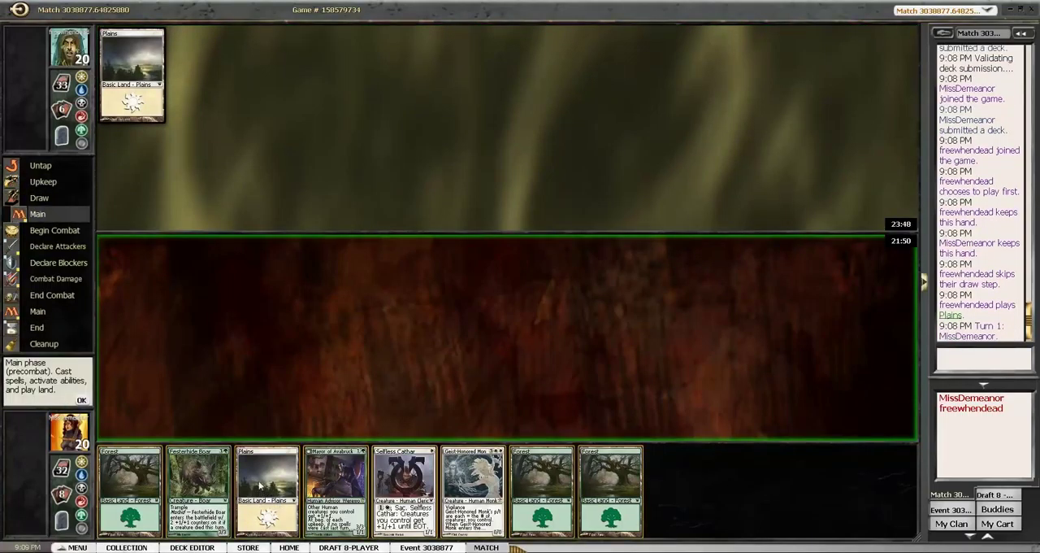
pyautogui.doubleClick(264, 487)
pyautogui.doubleClick(325, 481)
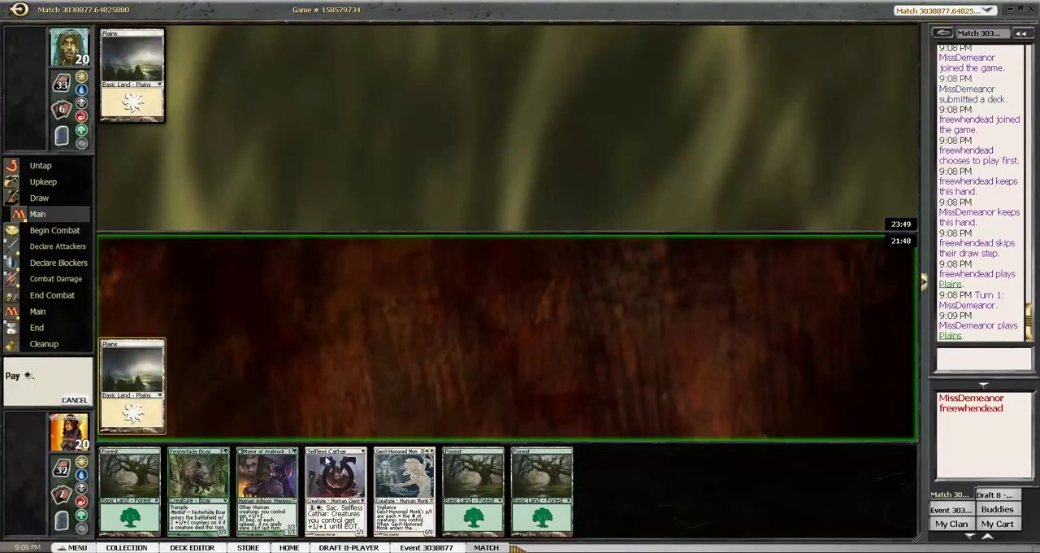
pyautogui.click(132, 378)
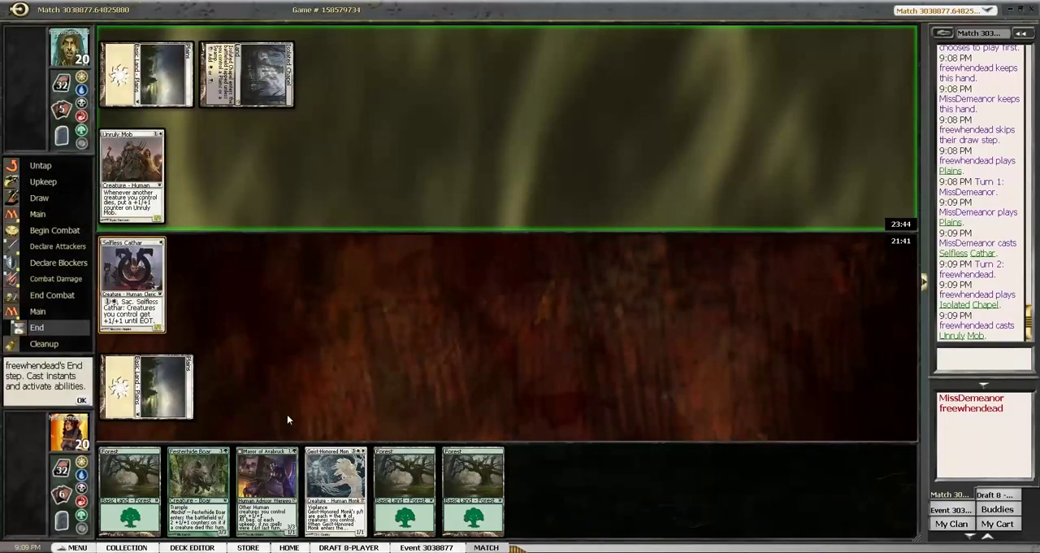
pyautogui.press('F2')
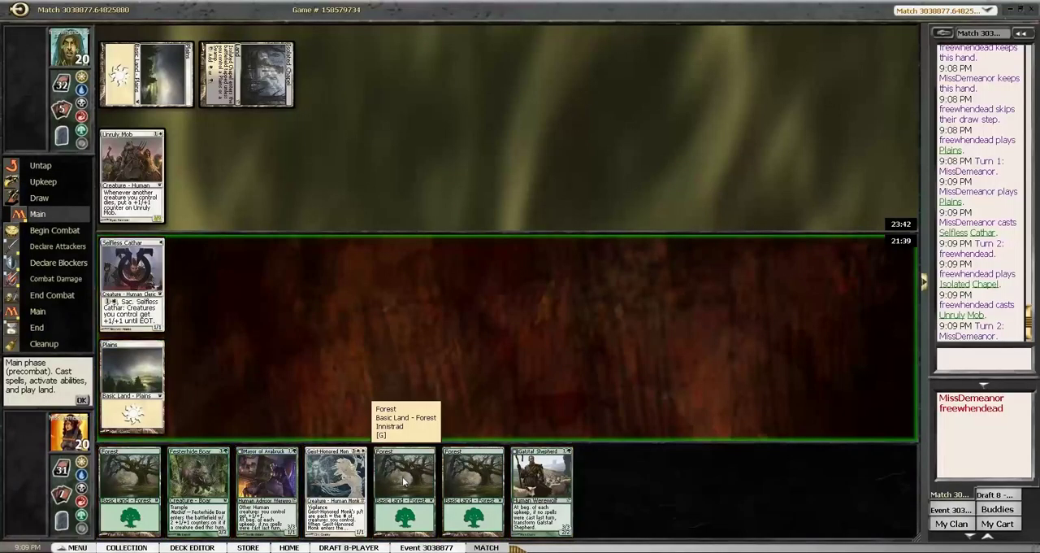
# Play a Forest and attack with Selfless Cathar, dropping the opponent to 19.
pyautogui.doubleClick(403, 479)
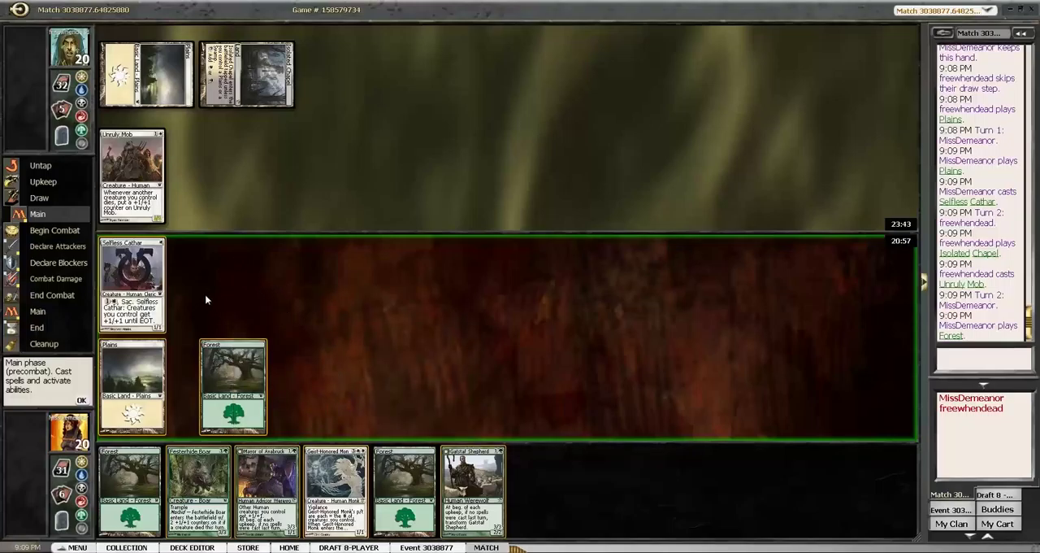
pyautogui.press('F2')
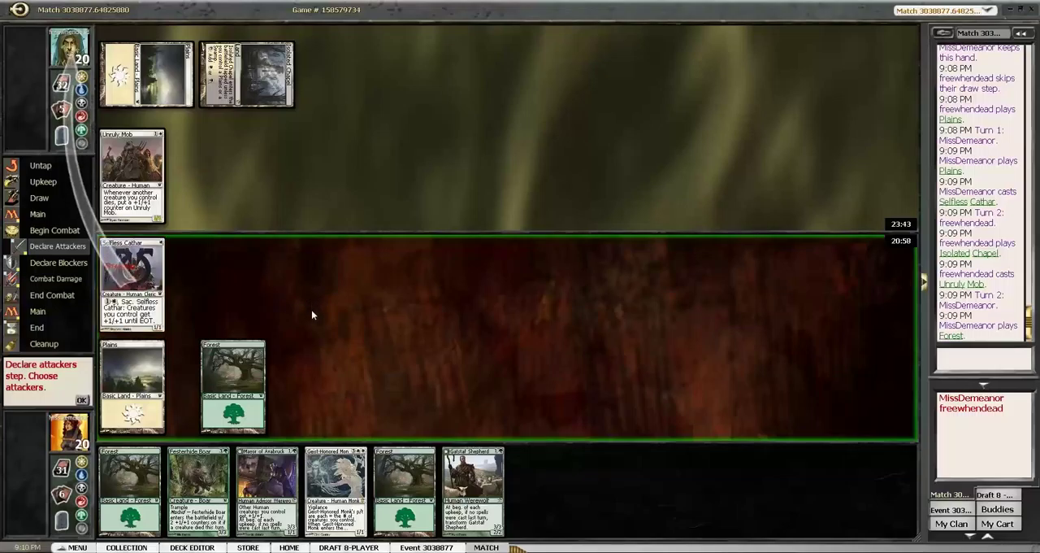
pyautogui.press('F2')
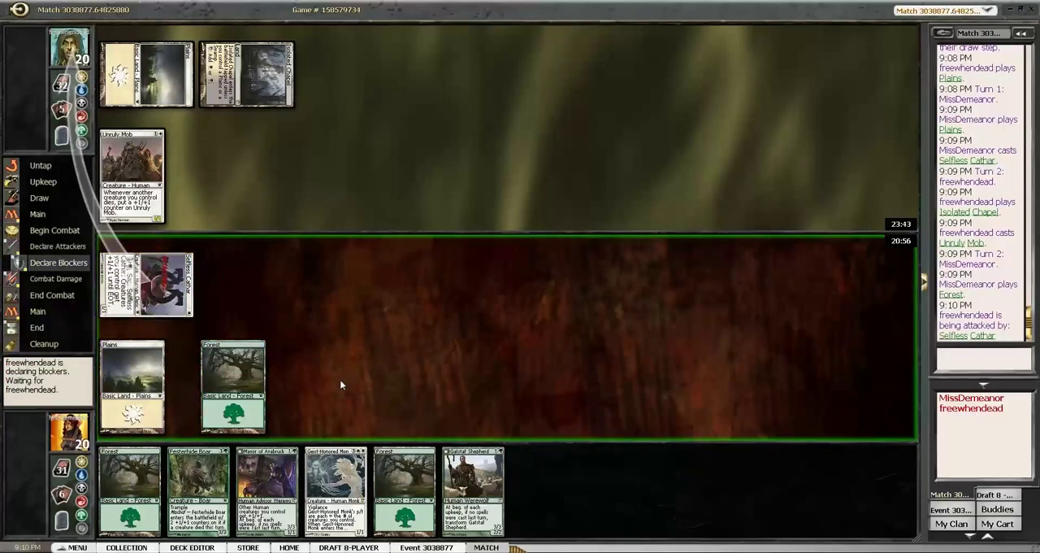
pyautogui.press('F2')
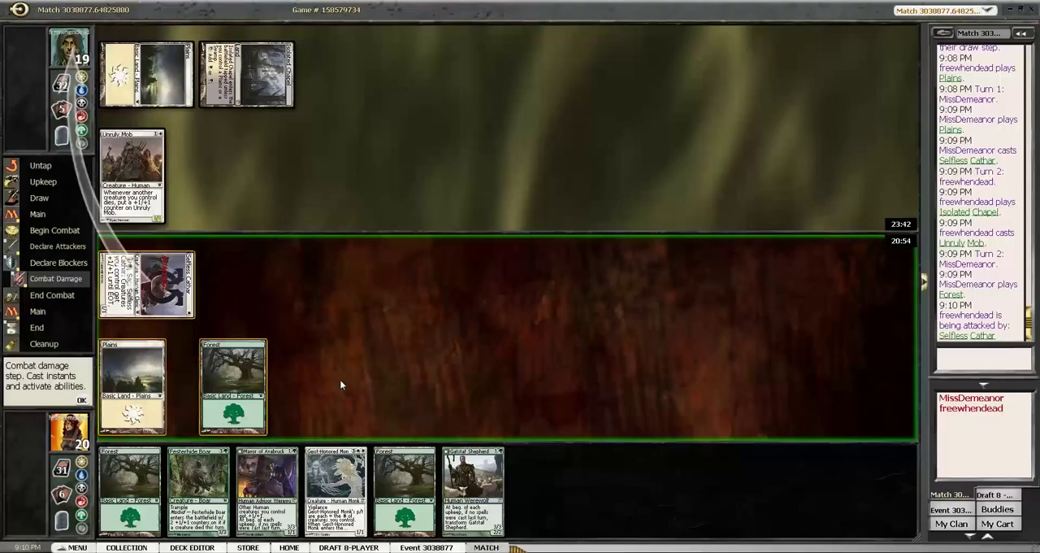
pyautogui.press('F2')
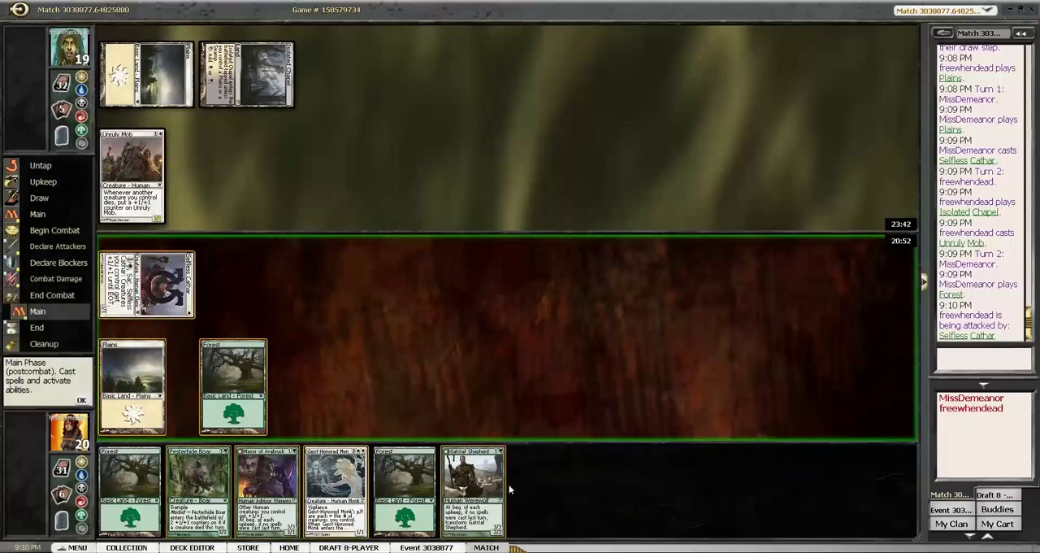
# Cast Gatstaf Shepherd using a Forest and pass the turn.
pyautogui.doubleClick(476, 492)
pyautogui.click(255, 378)
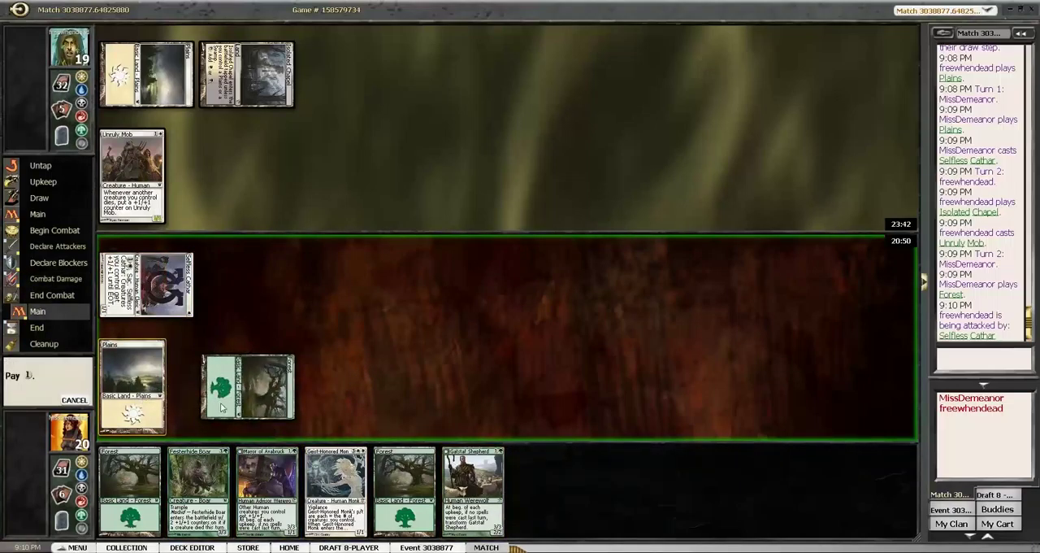
pyautogui.press('F2')
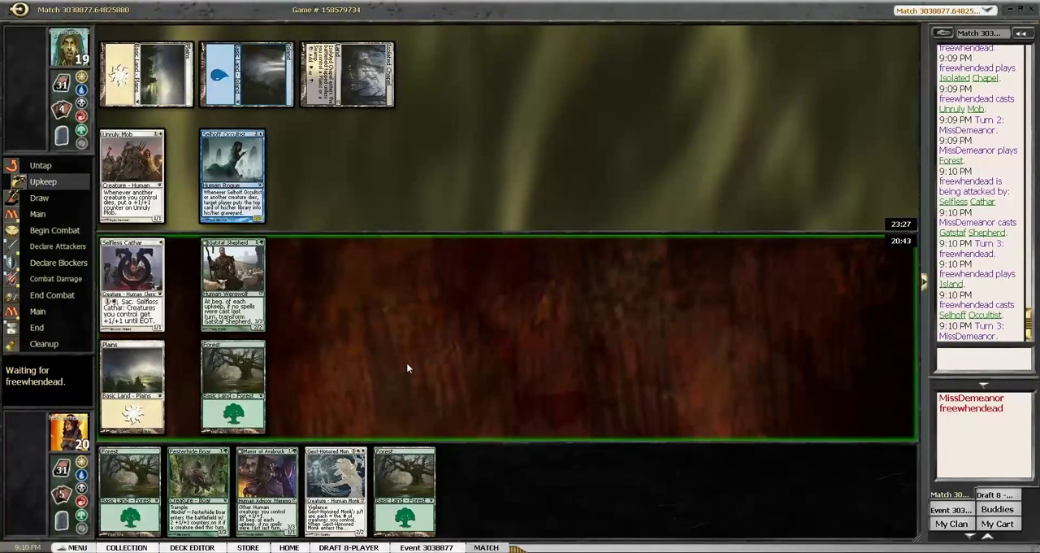
# Play a Forest, cast Mayor of Avabruck with Plains, and pass without attacking.
pyautogui.doubleClick(404, 475)
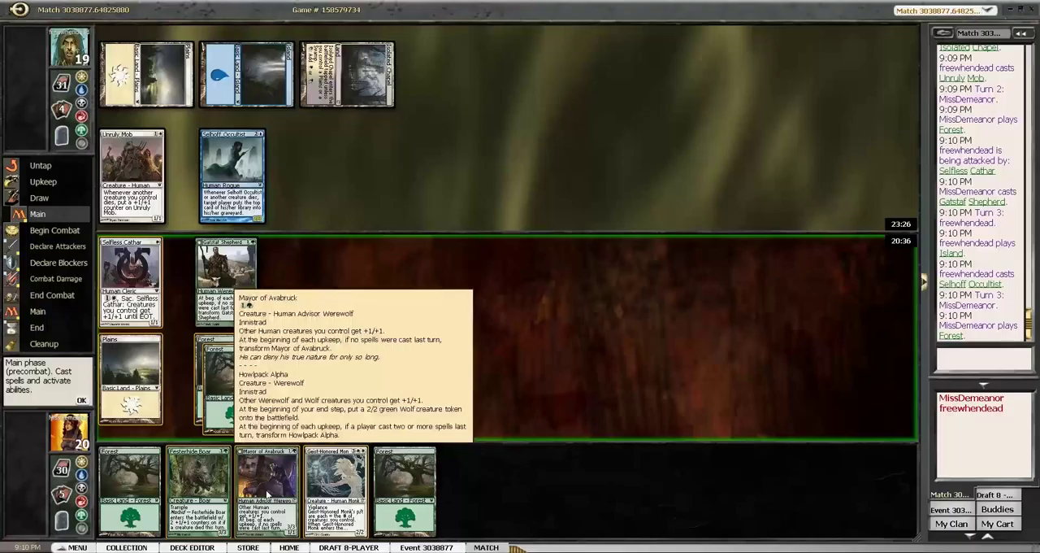
pyautogui.doubleClick(268, 492)
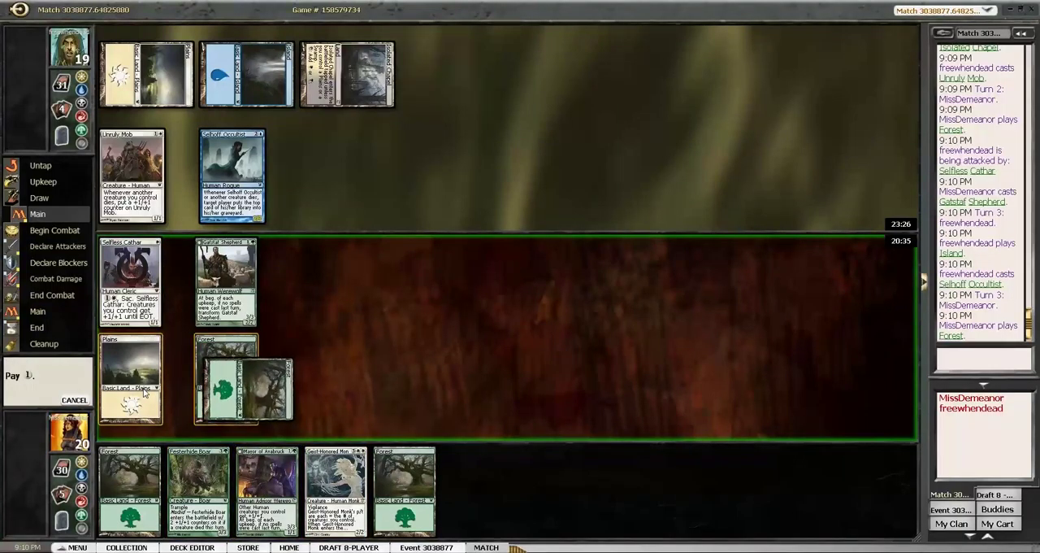
pyautogui.click(134, 382)
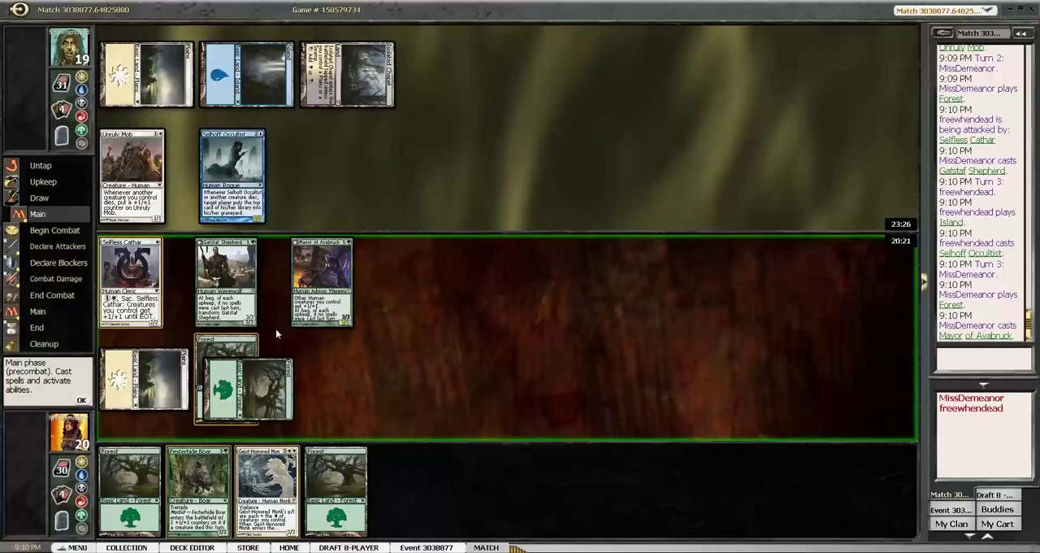
pyautogui.press('F6')
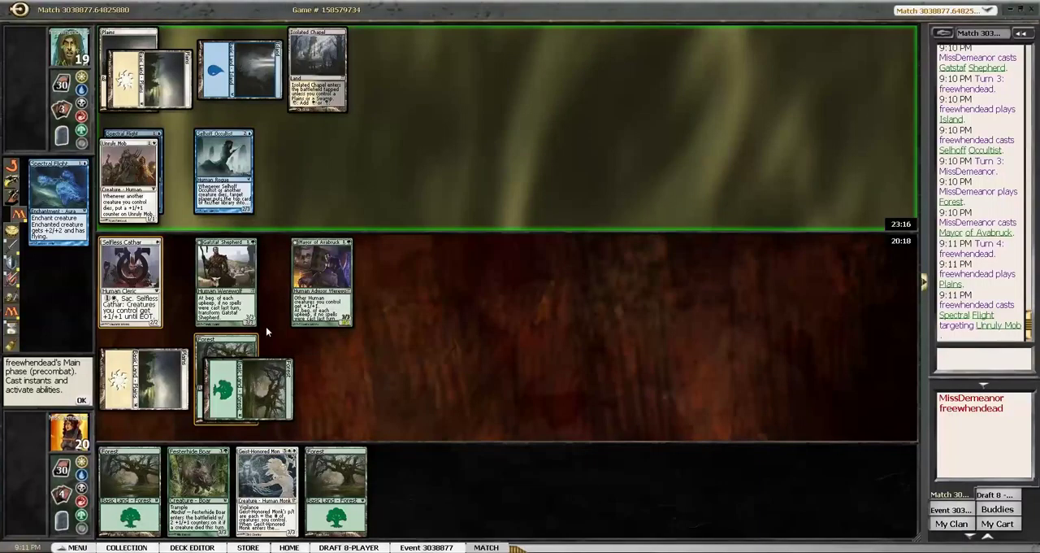
# Let Spectral Flight resolve and pass through the opponent's attack and end step.
pyautogui.press('F2')
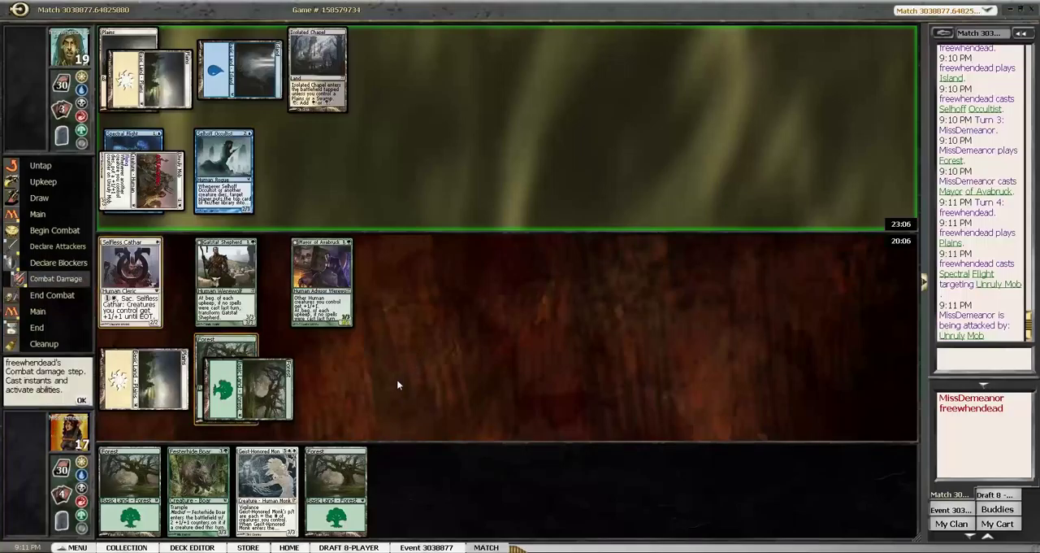
pyautogui.press('F2')
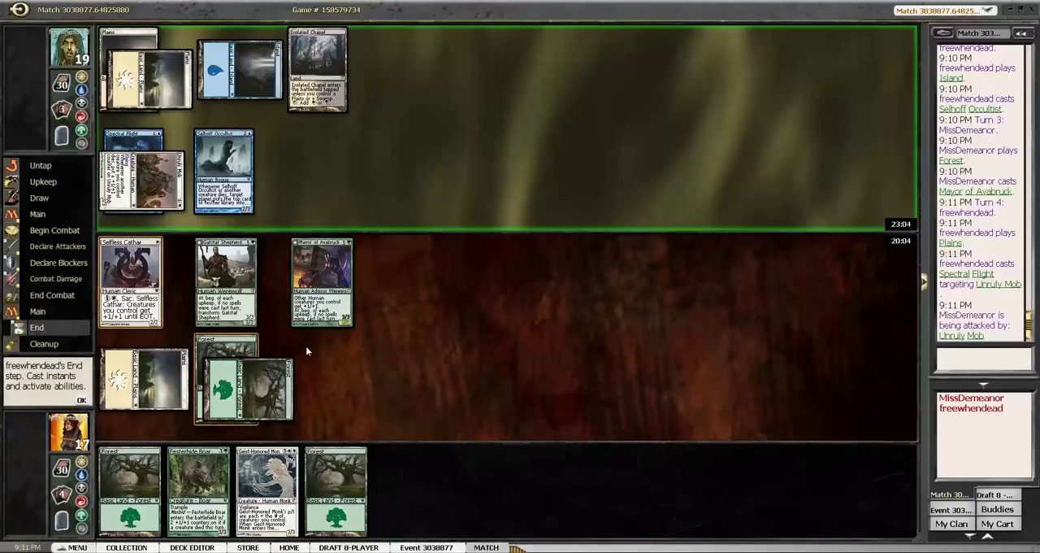
pyautogui.press('F2')
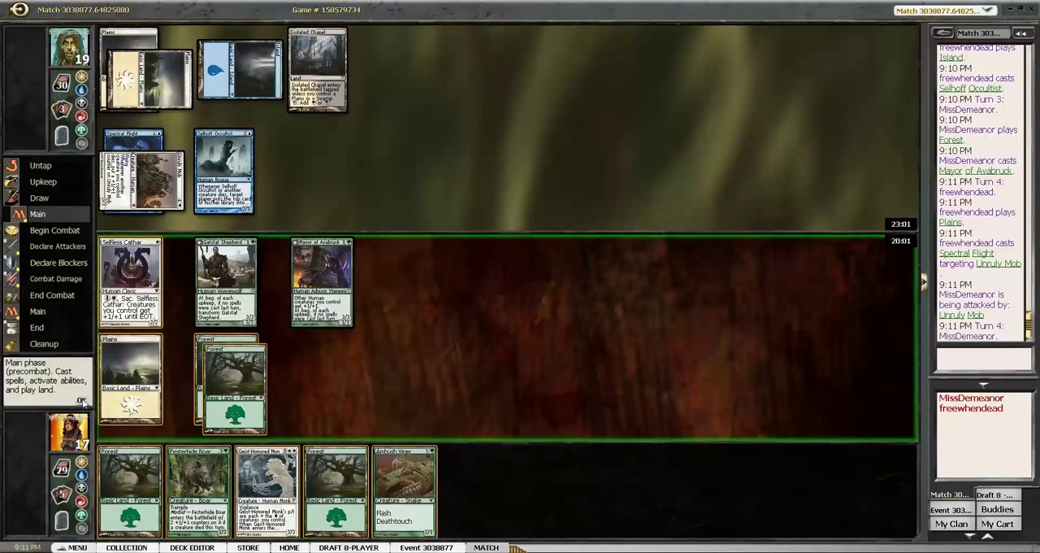
# Play a third Forest, attack with Gatstaf Shepherd to drop the opponent to 16, and end the turn.
pyautogui.doubleClick(130, 487)
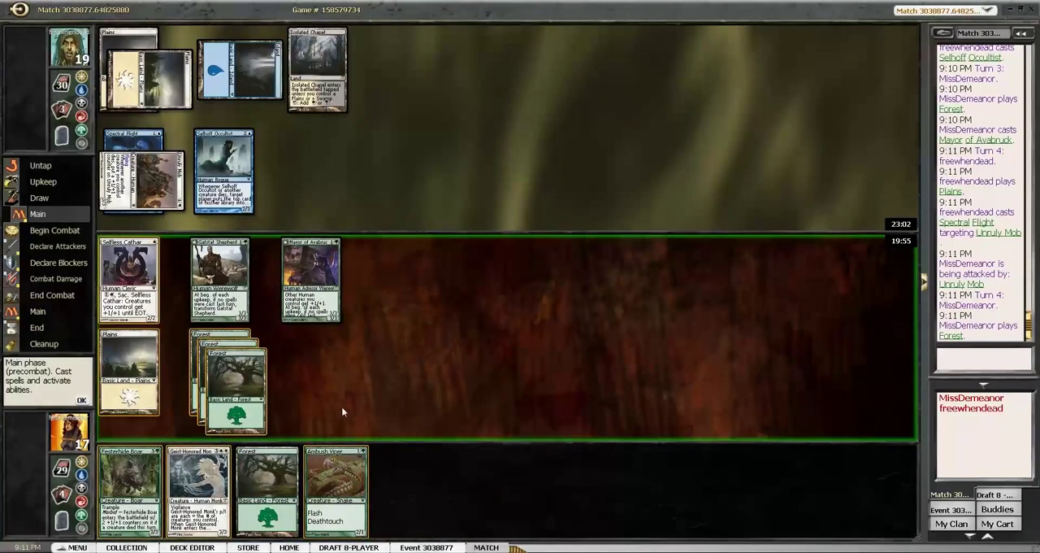
pyautogui.press('F2')
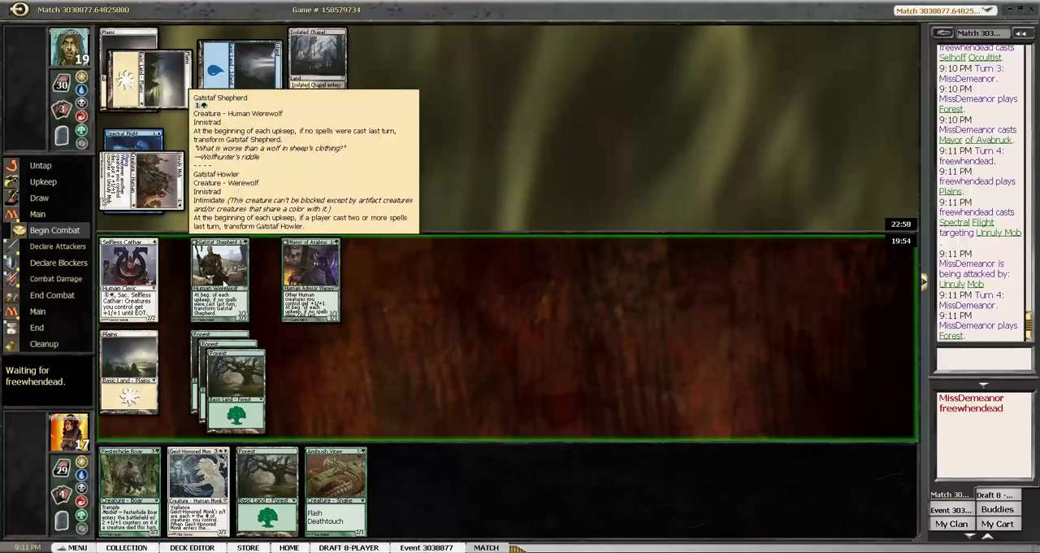
pyautogui.click(221, 276)
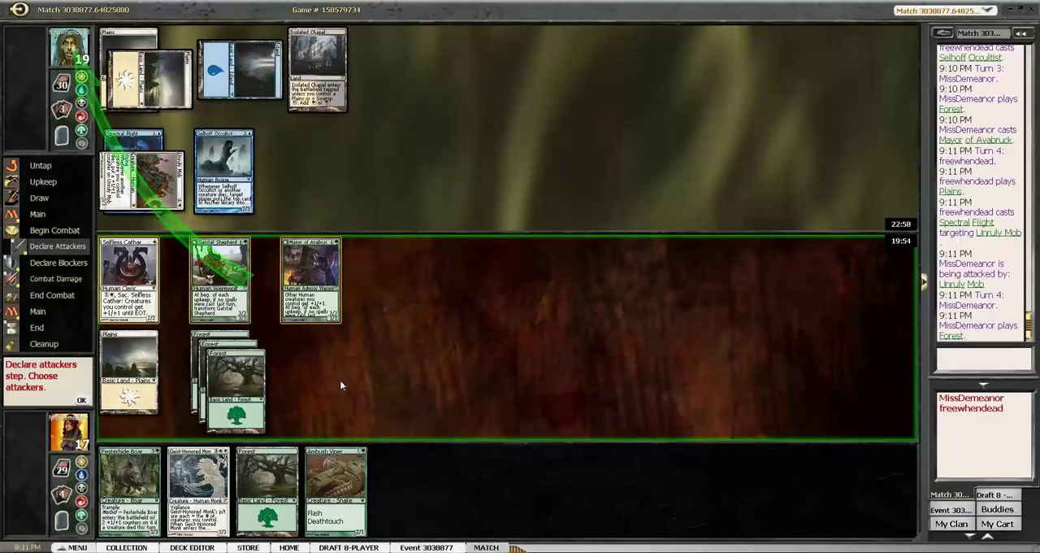
pyautogui.press('F2')
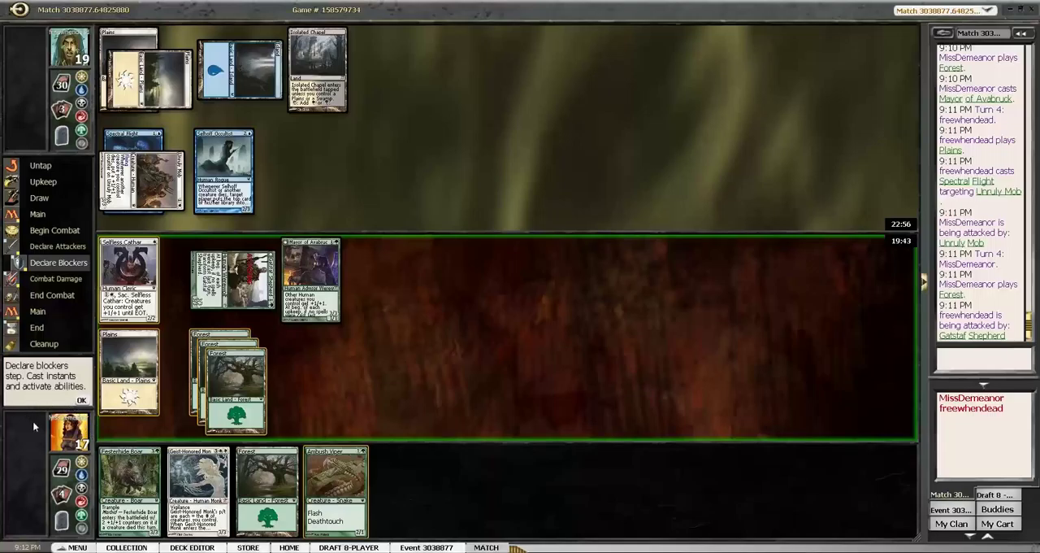
pyautogui.press('F2')
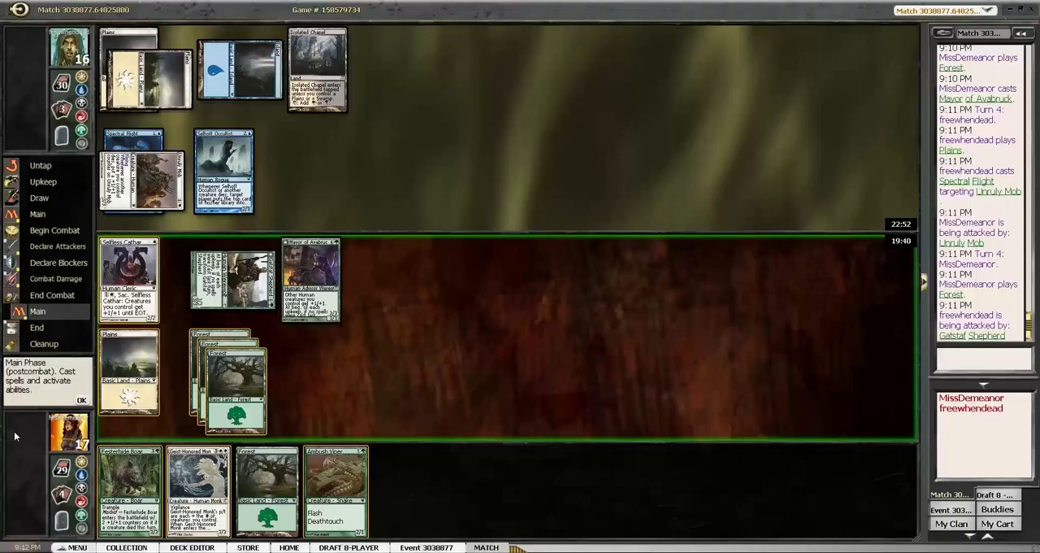
pyautogui.press('F2')
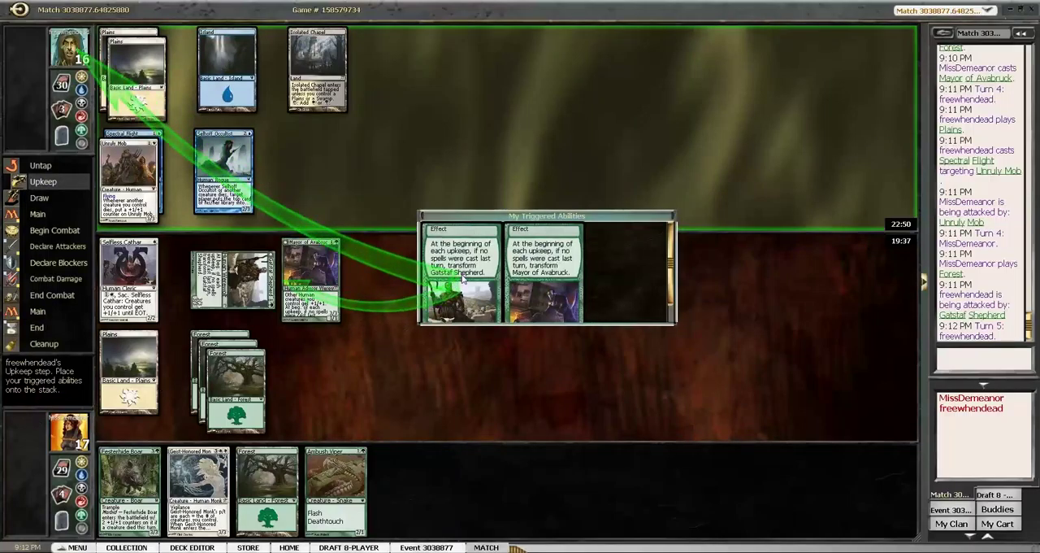
# Stack both werewolf transform triggers so Mayor of Avabruck becomes Howlpack Alpha.
pyautogui.click(461, 282)
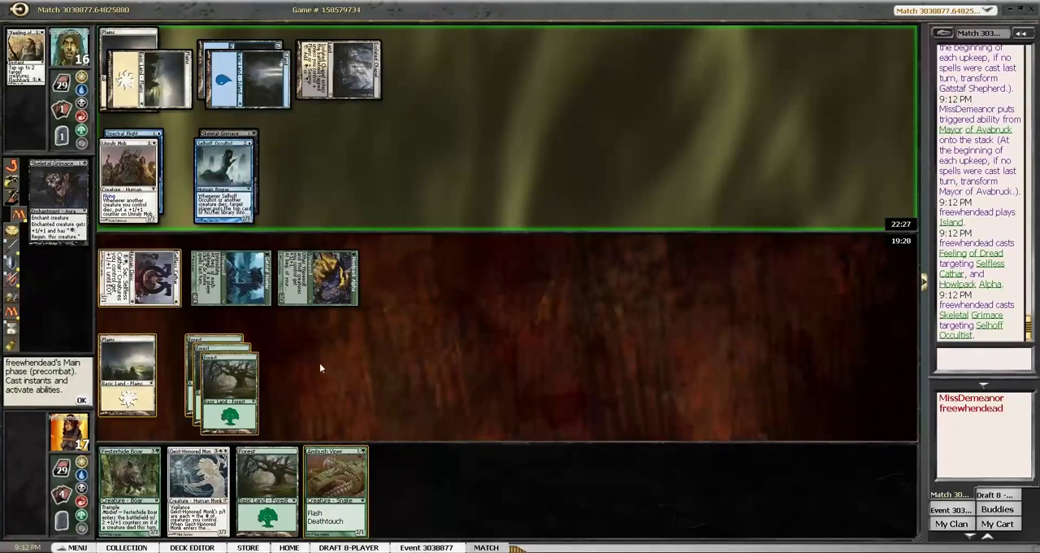
# Flash in Ambush Viper with a Forest and block Selhoff Occultist, resolving the triggers.
pyautogui.press('F2')
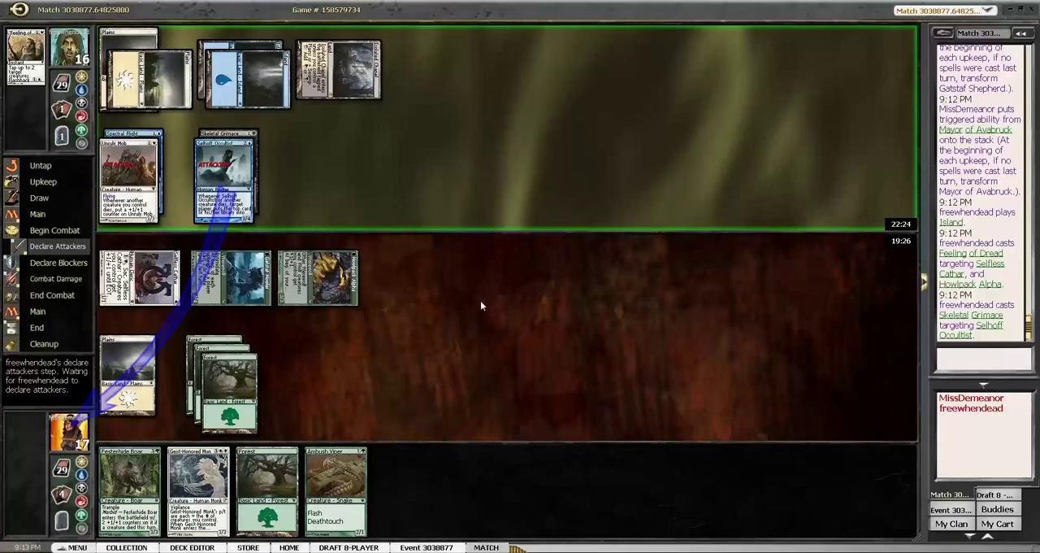
pyautogui.click(335, 487)
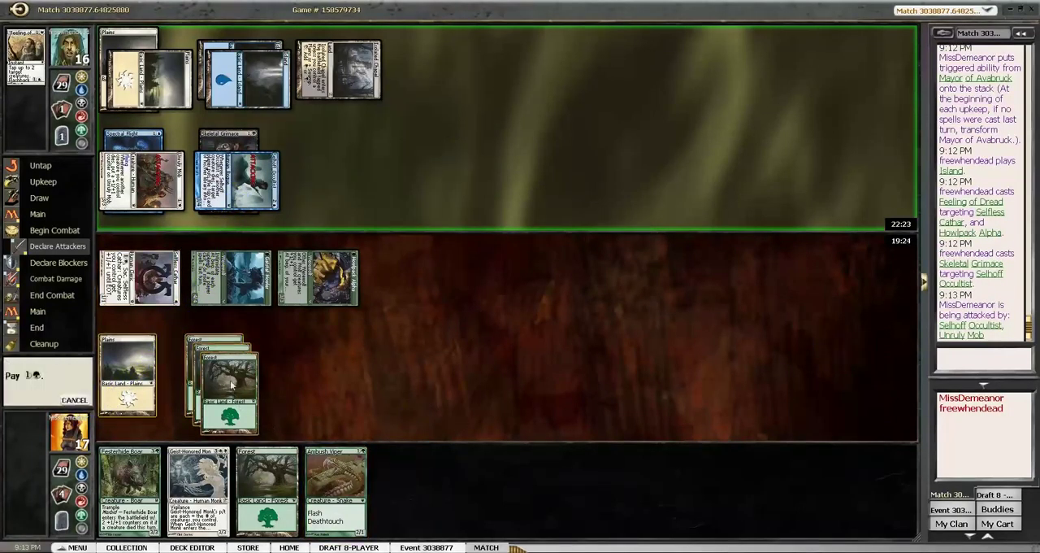
pyautogui.click(231, 384)
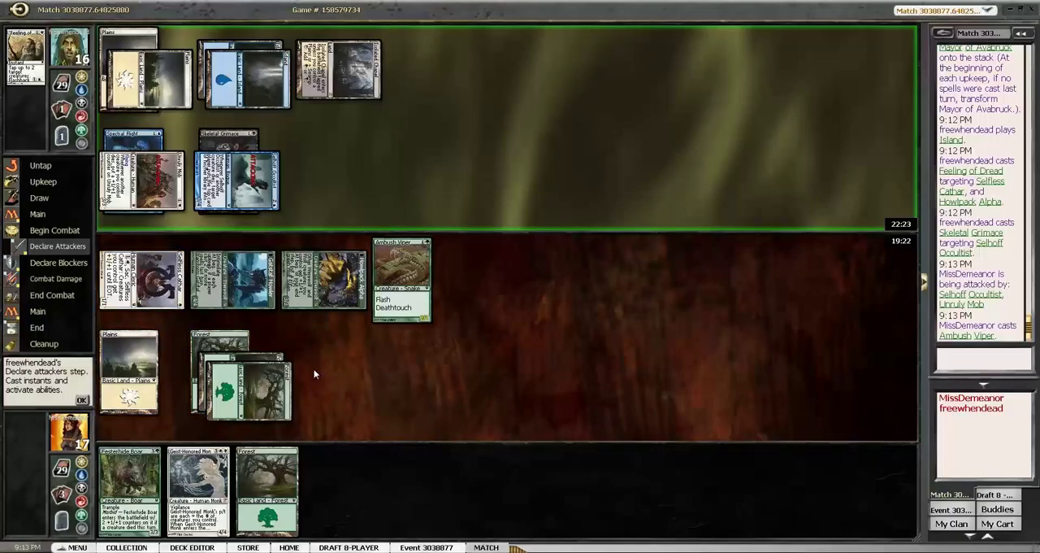
pyautogui.press('F2')
pyautogui.click(130, 370)
pyautogui.click(268, 177)
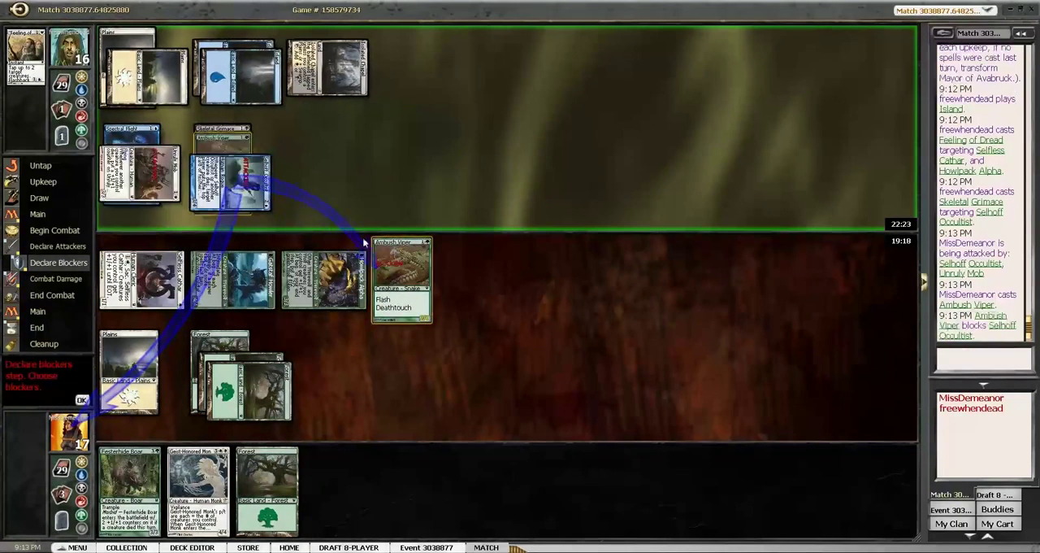
pyautogui.press('F2')
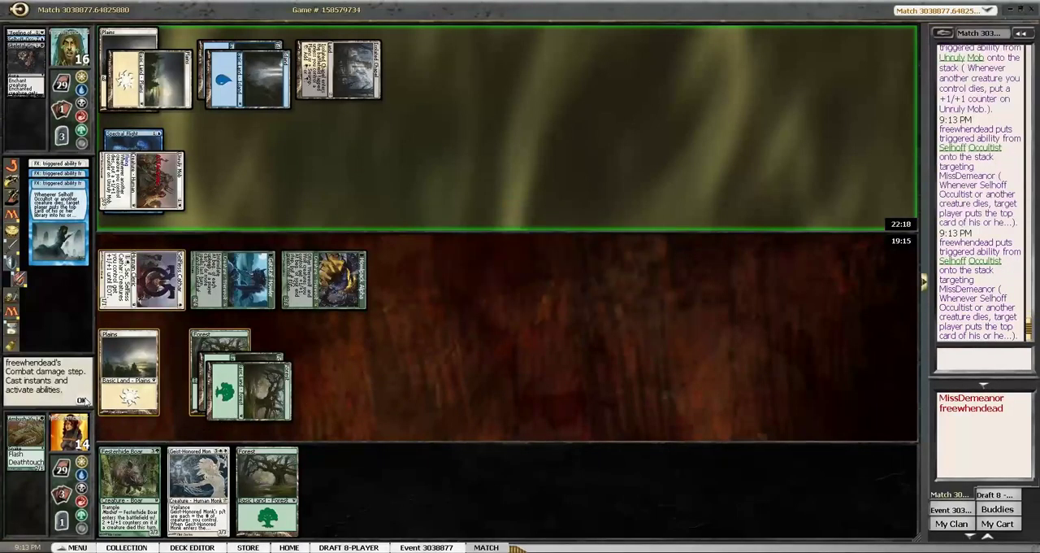
pyautogui.click(82, 399)
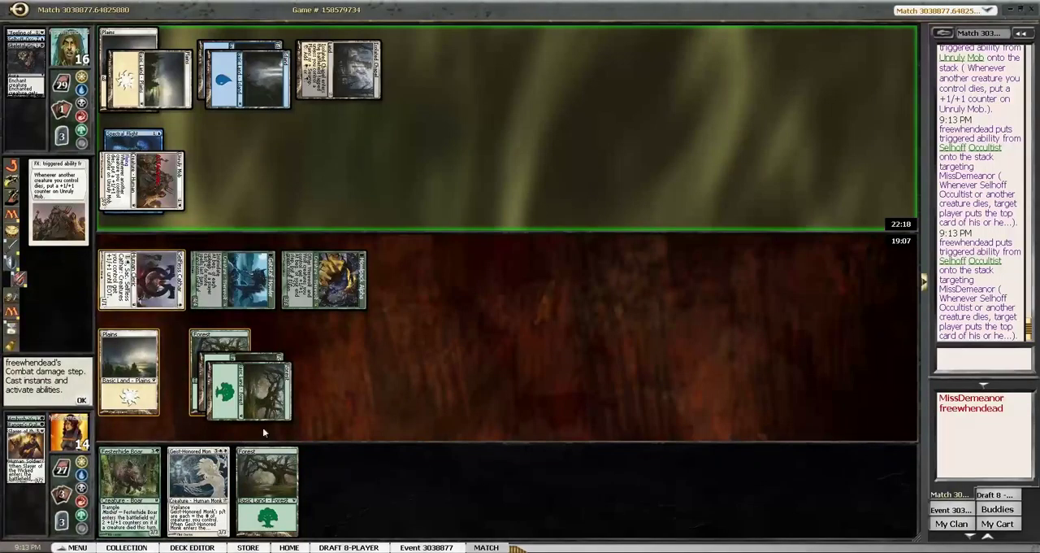
pyautogui.press('F2')
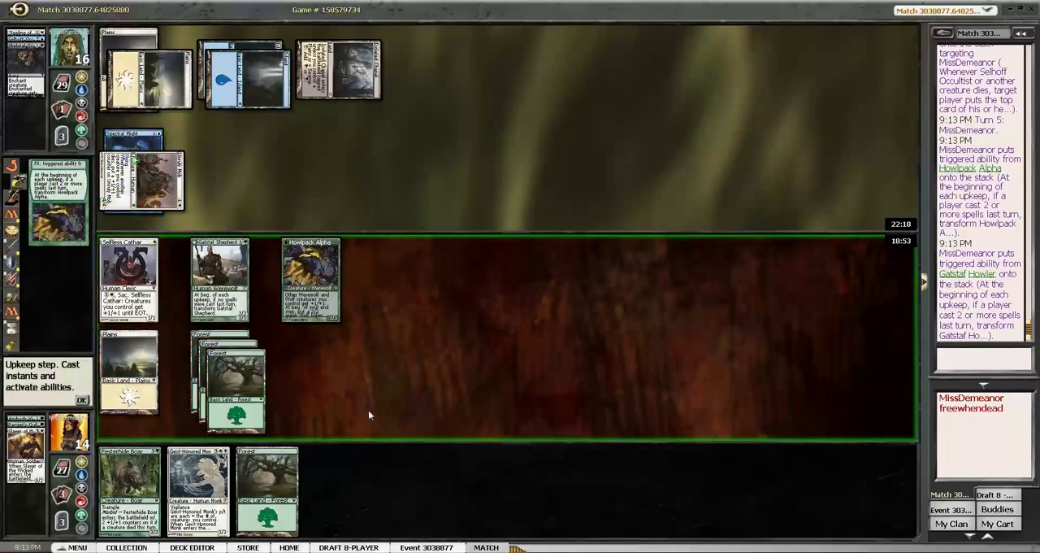
# Play a Plains and attack with Mayor, Shepherd and Cathar, dropping the opponent to 10.
pyautogui.doubleClick(342, 486)
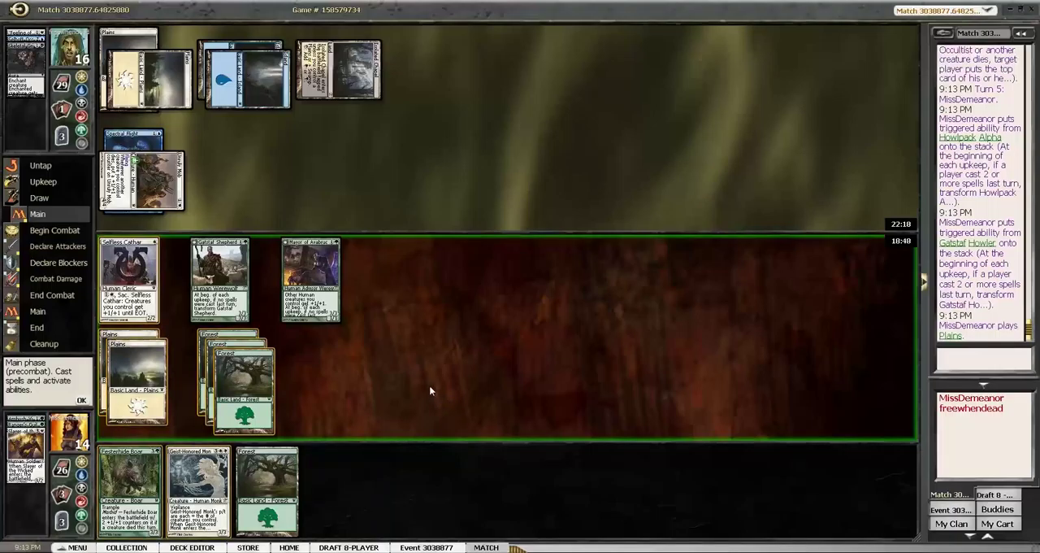
pyautogui.press('F2')
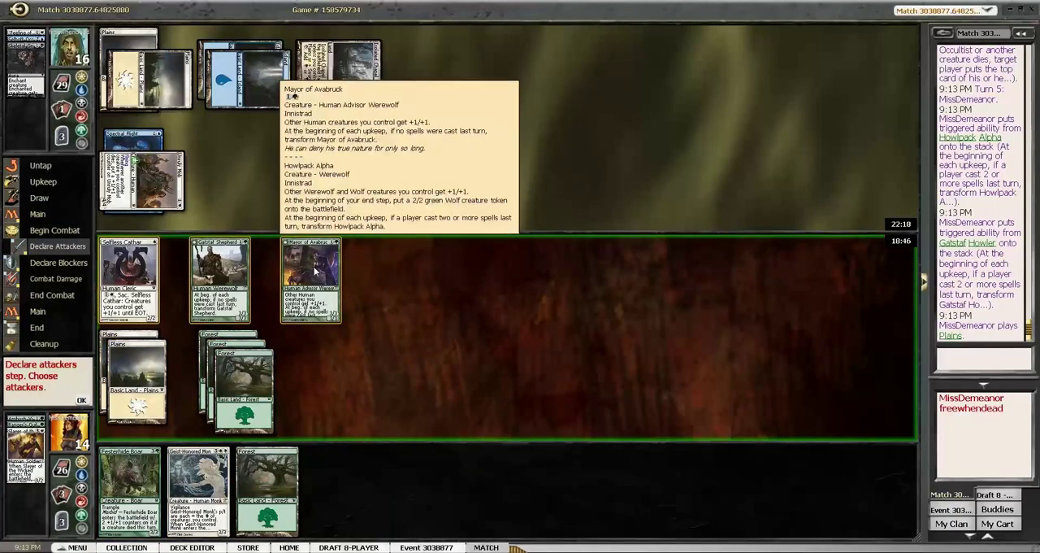
pyautogui.click(312, 271)
pyautogui.click(224, 263)
pyautogui.click(125, 280)
pyautogui.press('F2')
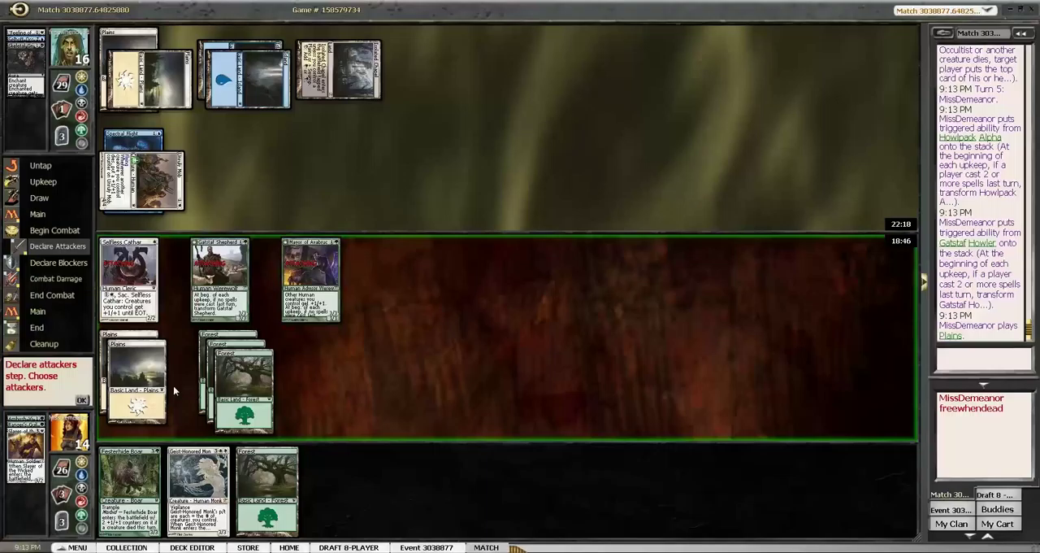
pyautogui.press('F2')
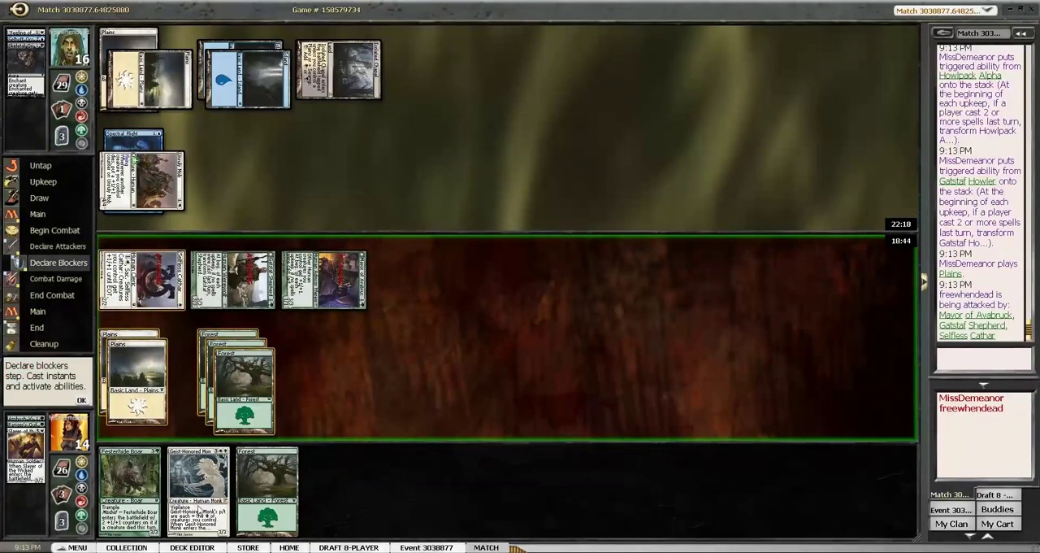
pyautogui.press('F2')
pyautogui.press('F2')
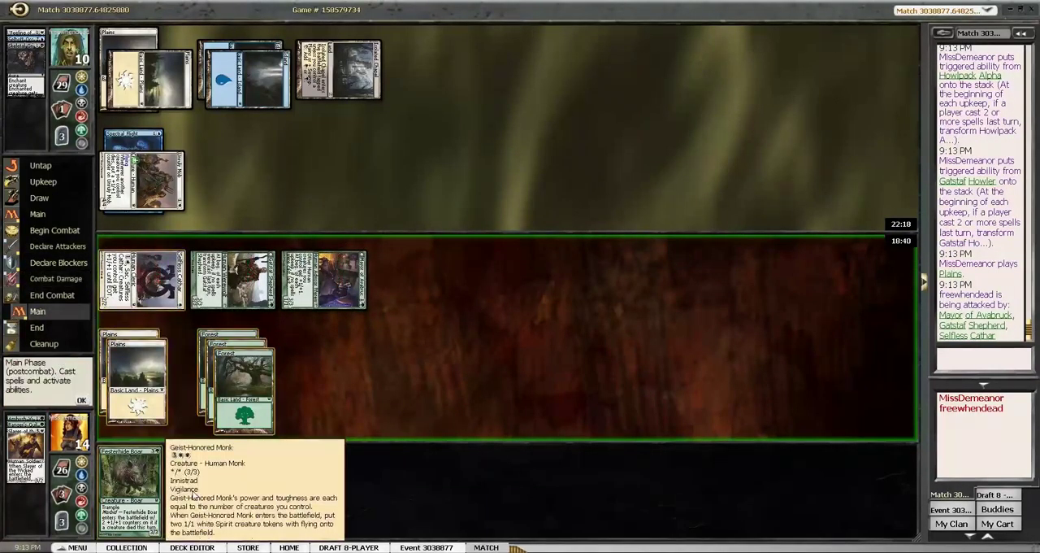
# Cast Geist-Honored Monk, paying with four lands, to get two Spirit tokens.
pyautogui.doubleClick(195, 471)
pyautogui.click(243, 374)
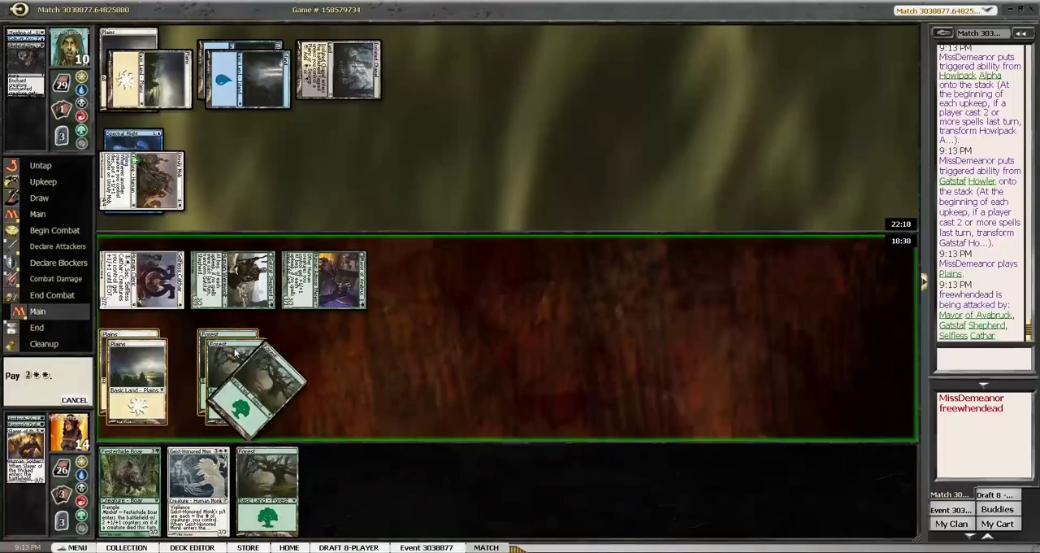
pyautogui.click(216, 334)
pyautogui.click(235, 349)
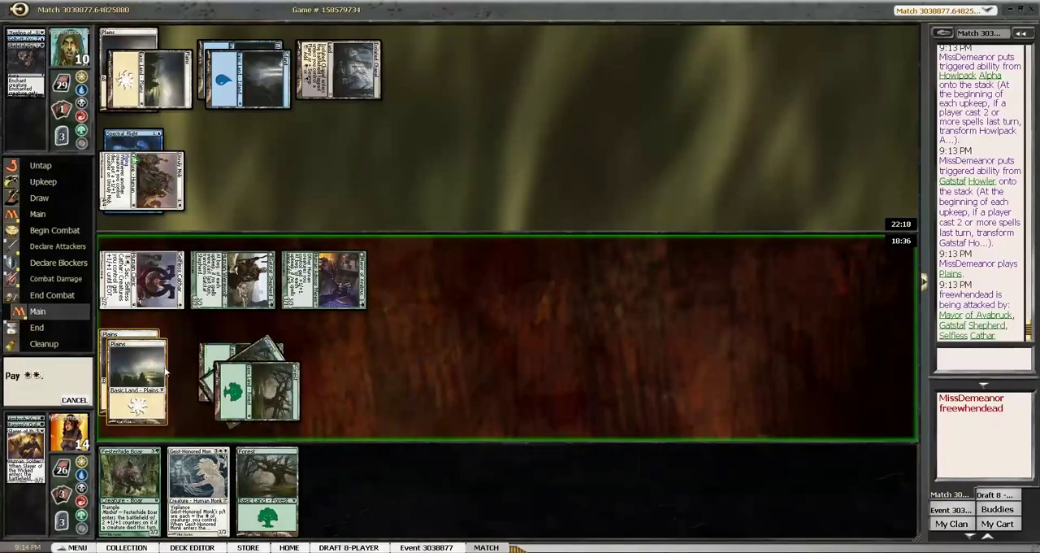
pyautogui.click(134, 350)
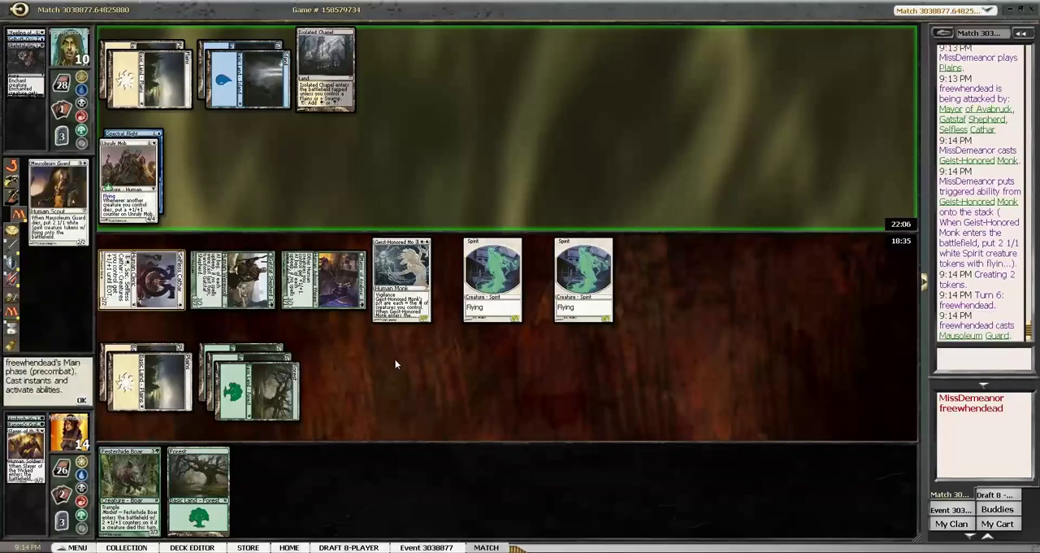
# Pass priority on Mausoleum Guard and through the opponent's end step.
pyautogui.press('F2')
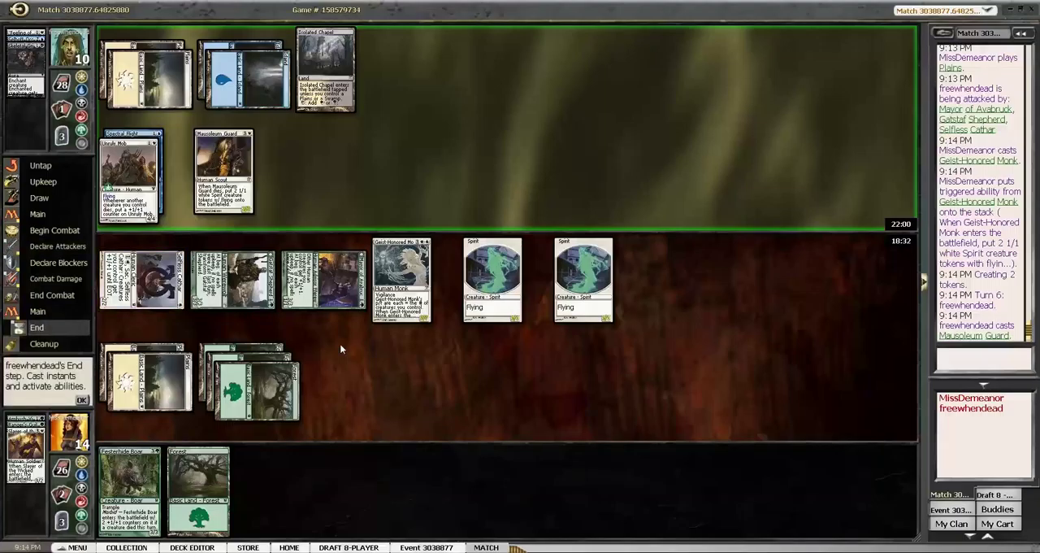
pyautogui.press('F2')
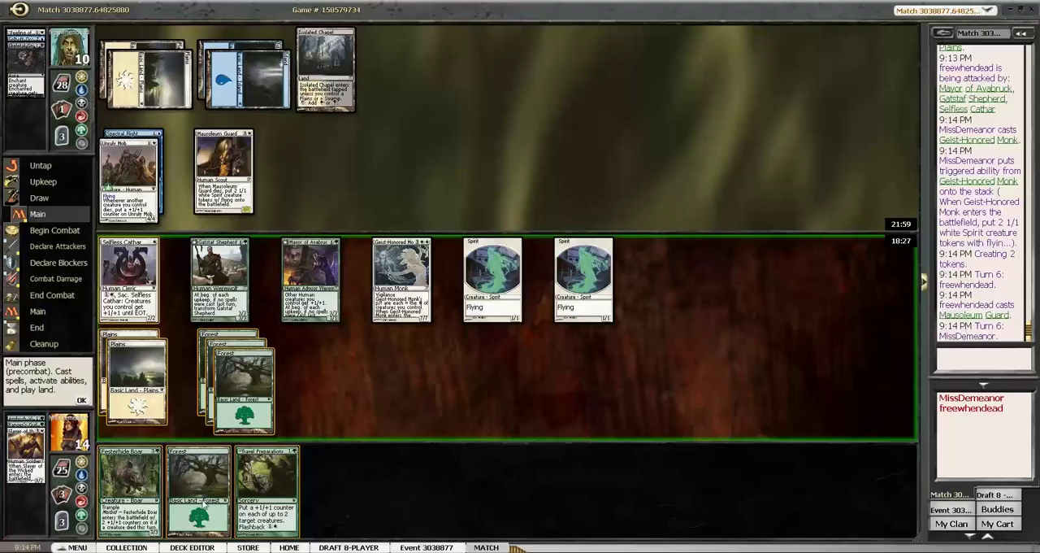
# Play a Forest and cast Travel Preparations on both Spirit tokens using two Forests.
pyautogui.doubleClick(194, 480)
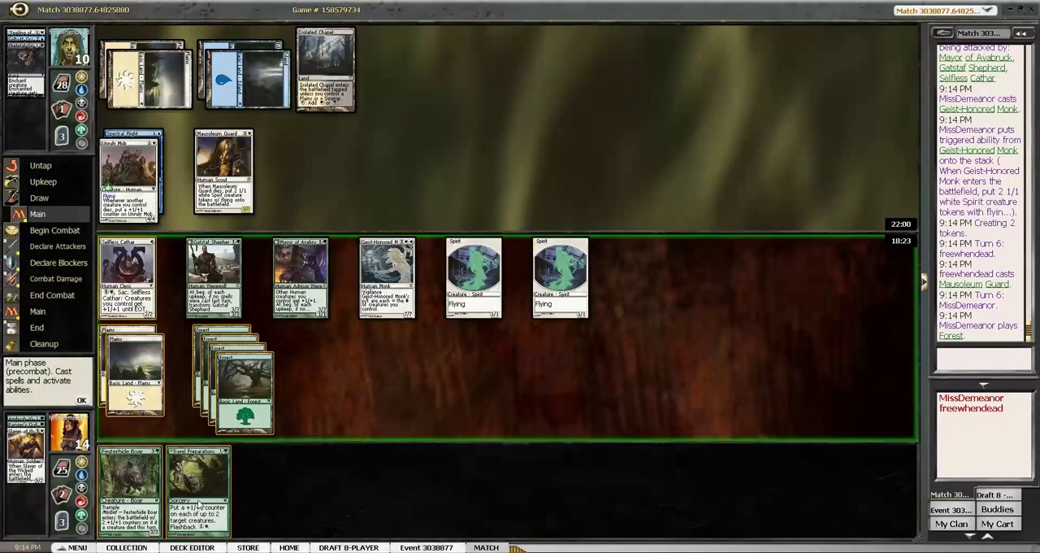
pyautogui.moveTo(266, 488)
pyautogui.doubleClick(199, 492)
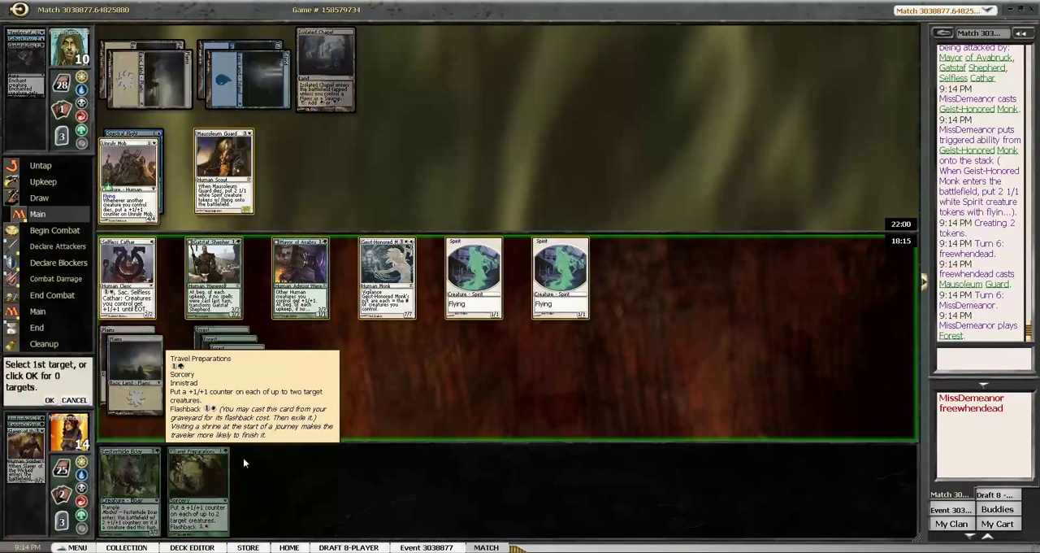
pyautogui.click(473, 277)
pyautogui.click(568, 267)
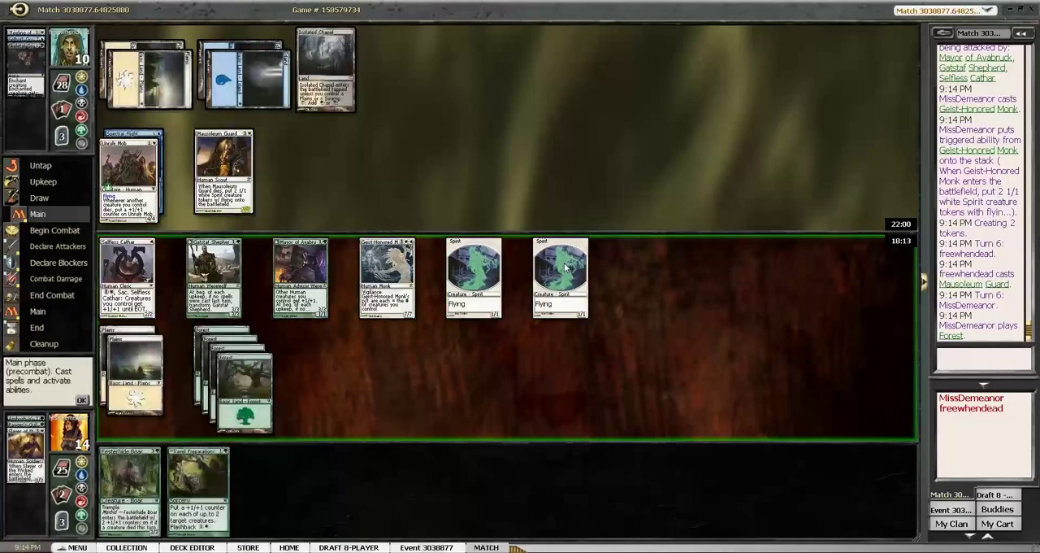
pyautogui.click(244, 382)
pyautogui.click(224, 358)
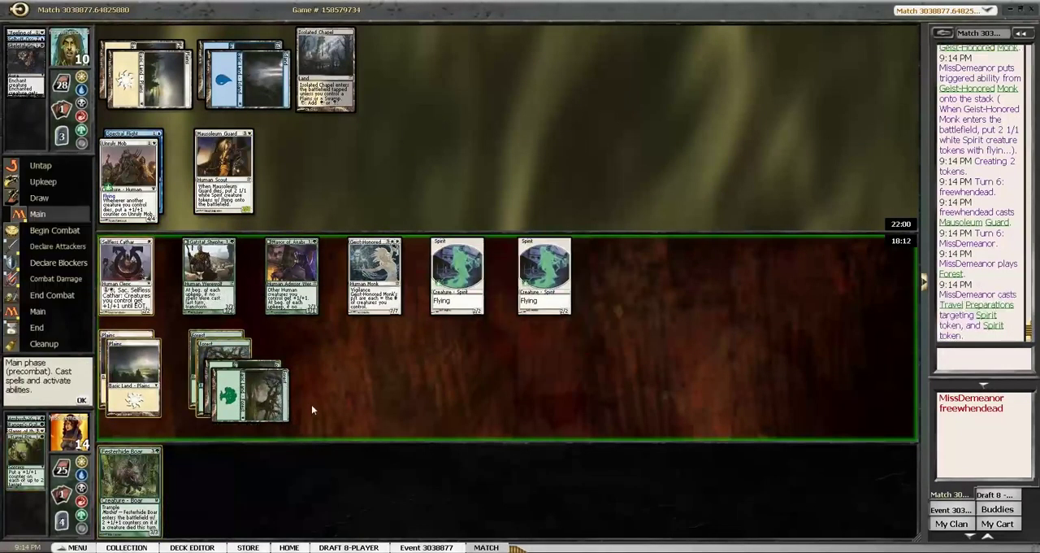
# Attempt the Travel Preparations flashback on both tokens, then cancel the mana payment.
pyautogui.click(14, 464)
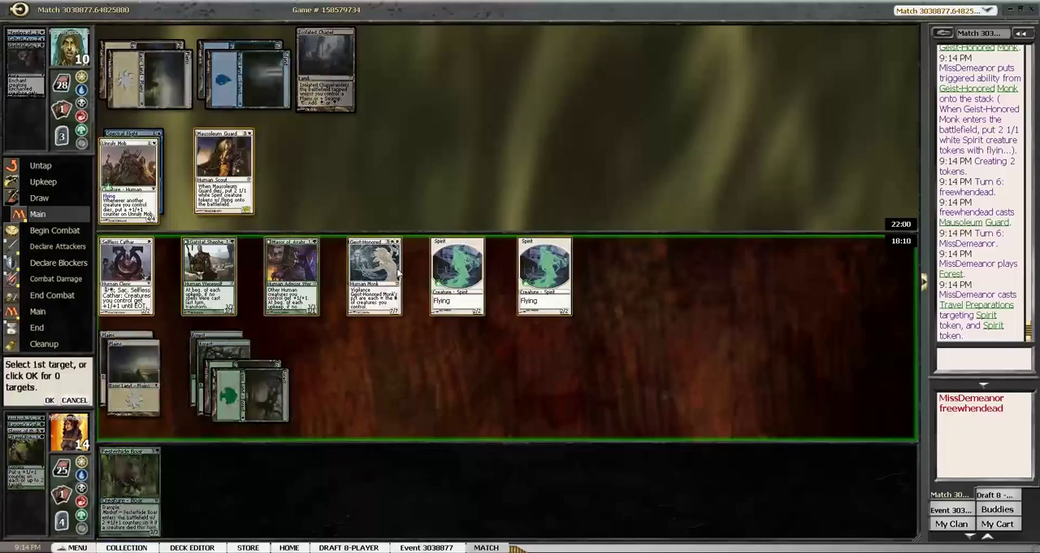
pyautogui.click(82, 399)
pyautogui.click(219, 345)
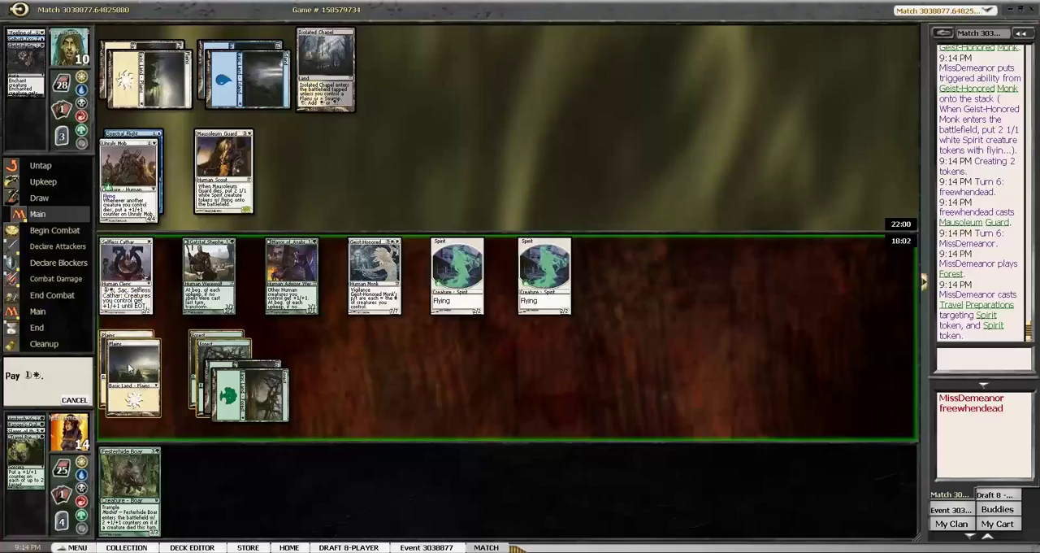
pyautogui.click(130, 370)
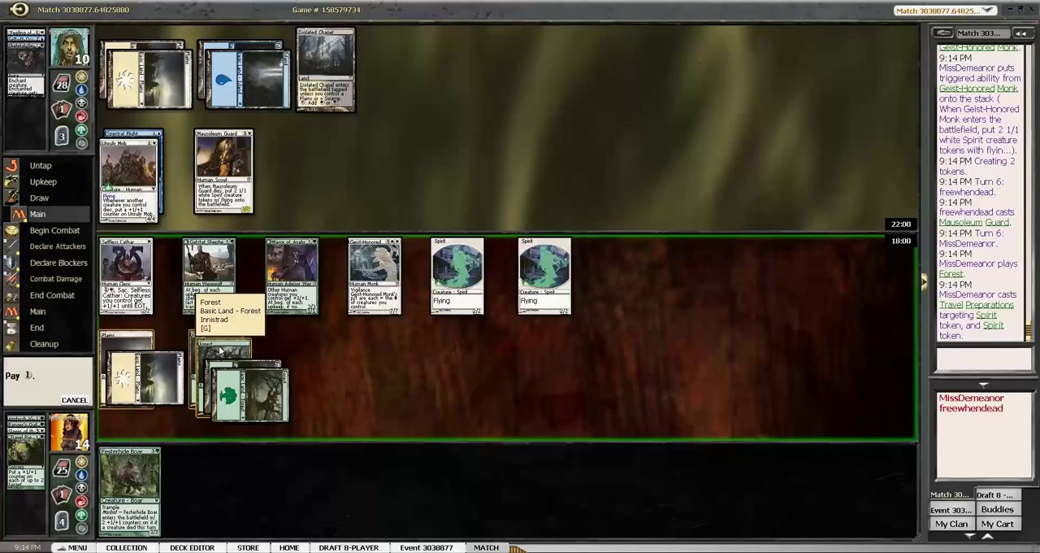
pyautogui.click(73, 399)
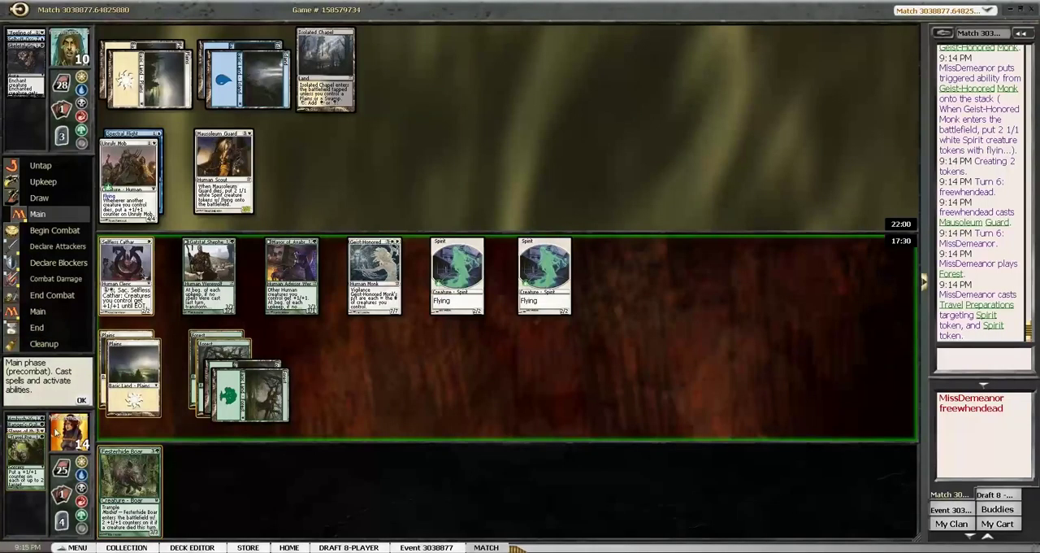
pyautogui.moveTo(25, 455)
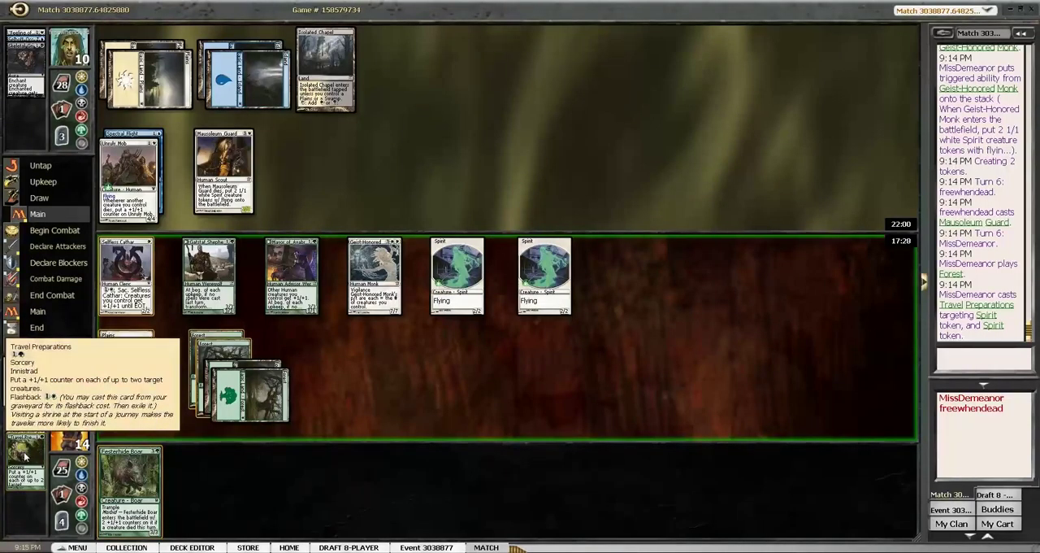
# Flash back Travel Preparations onto both Spirit tokens, paying with a Plains.
pyautogui.click(25, 455)
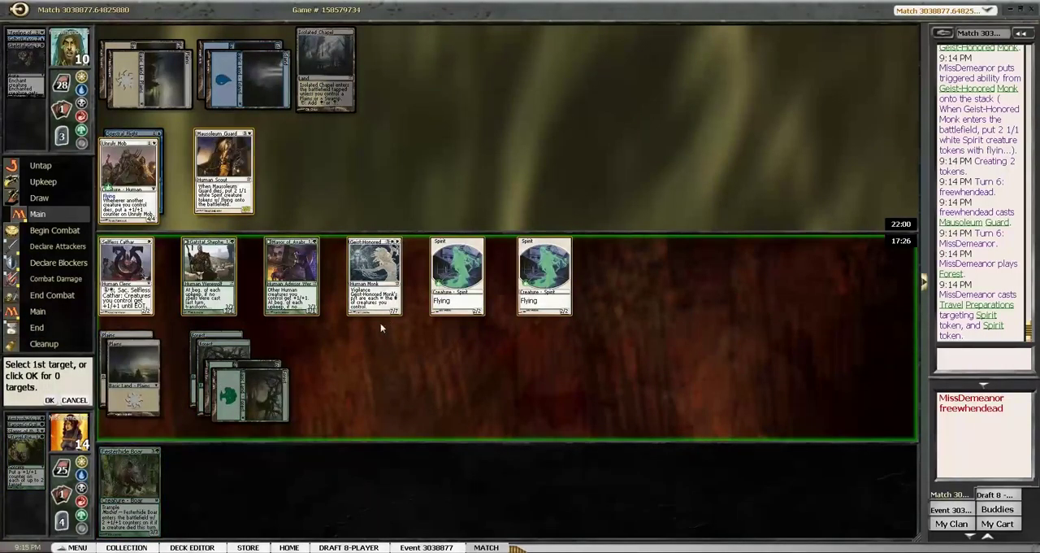
pyautogui.click(455, 271)
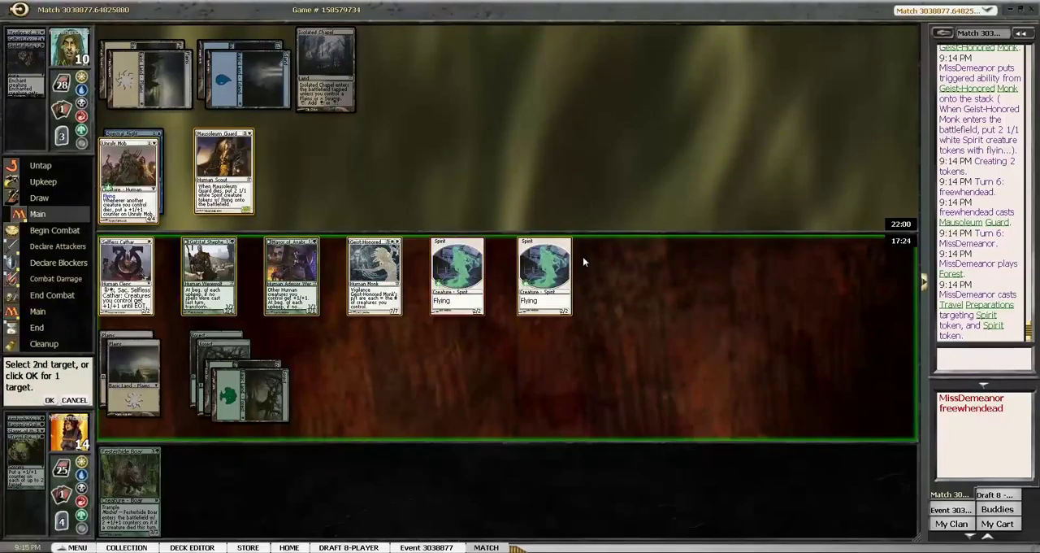
pyautogui.click(546, 268)
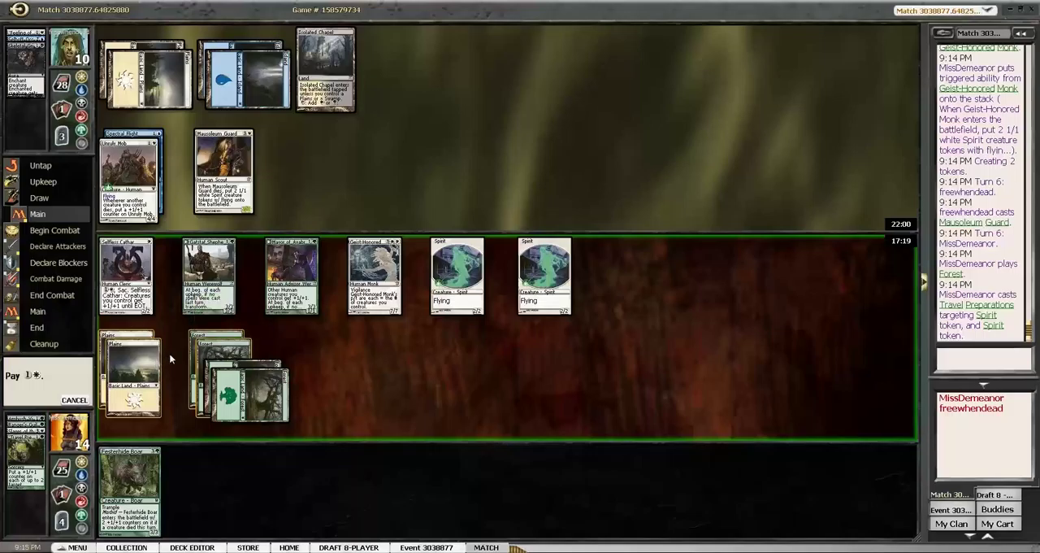
pyautogui.click(140, 358)
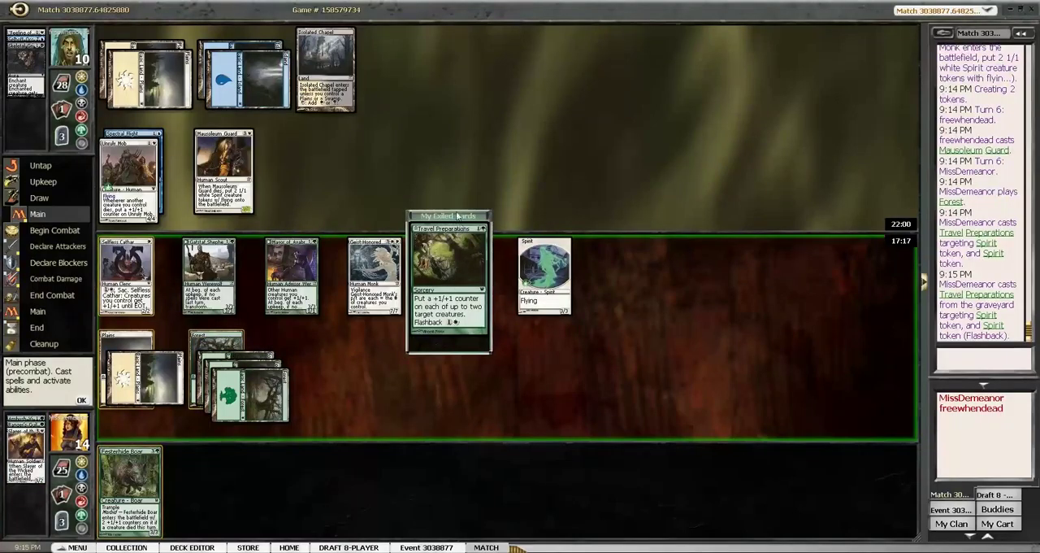
# Attack with Cathar, Shepherd, Geist-Honored Monk and both Spirit tokens.
pyautogui.moveTo(455, 218); pyautogui.dragTo(813, 276)
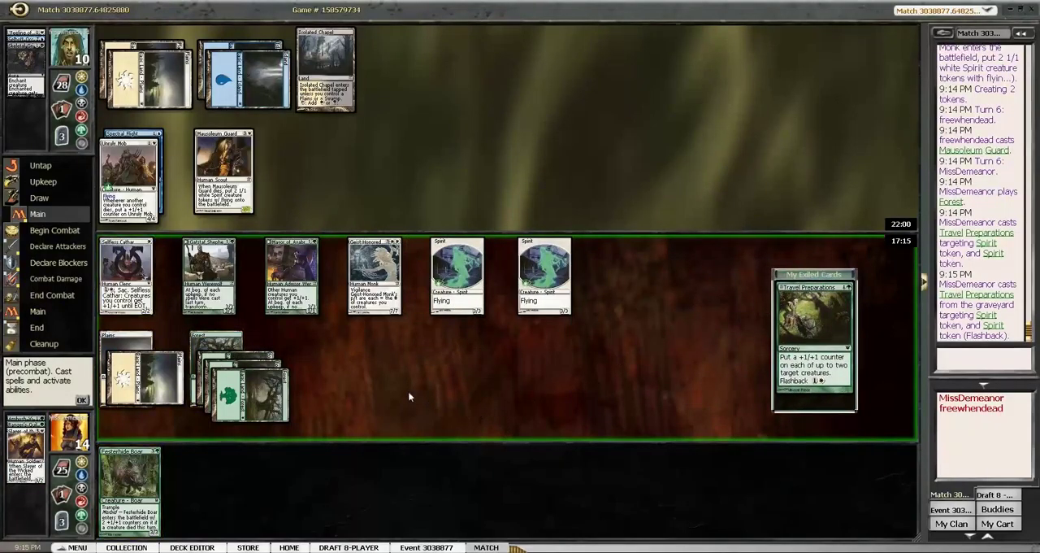
pyautogui.press('F2')
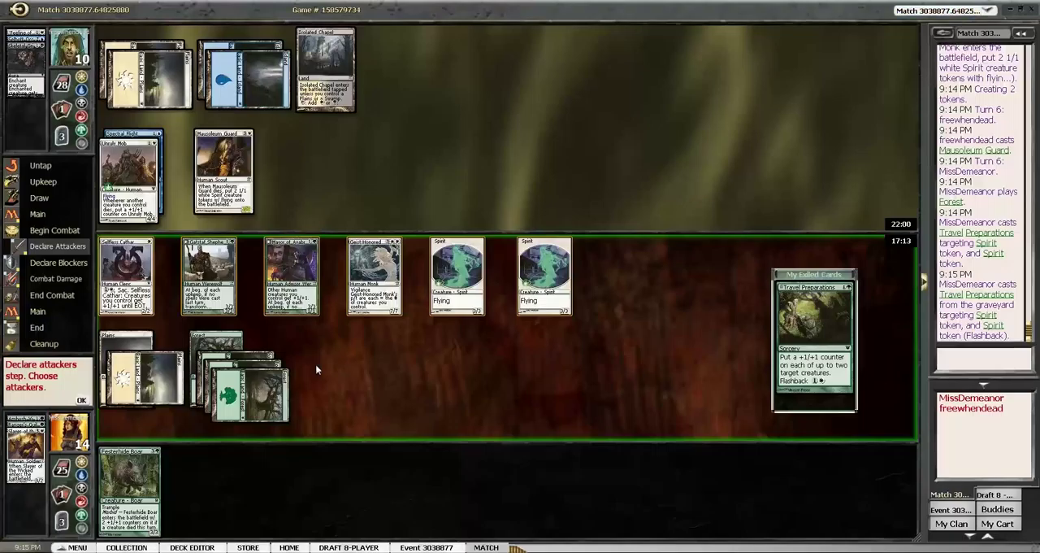
pyautogui.click(125, 277)
pyautogui.click(214, 267)
pyautogui.click(373, 264)
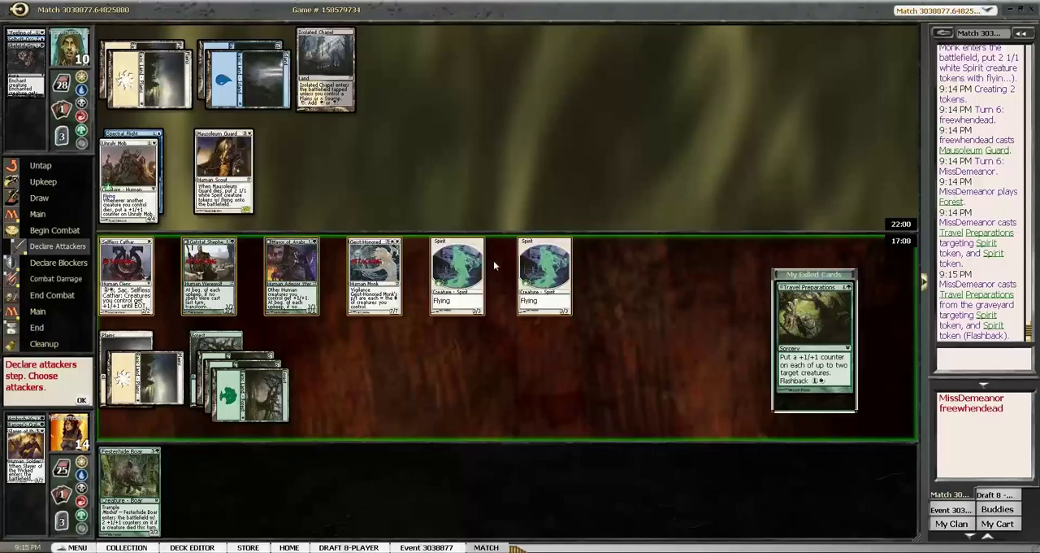
pyautogui.click(457, 267)
pyautogui.click(544, 267)
pyautogui.press('Return')
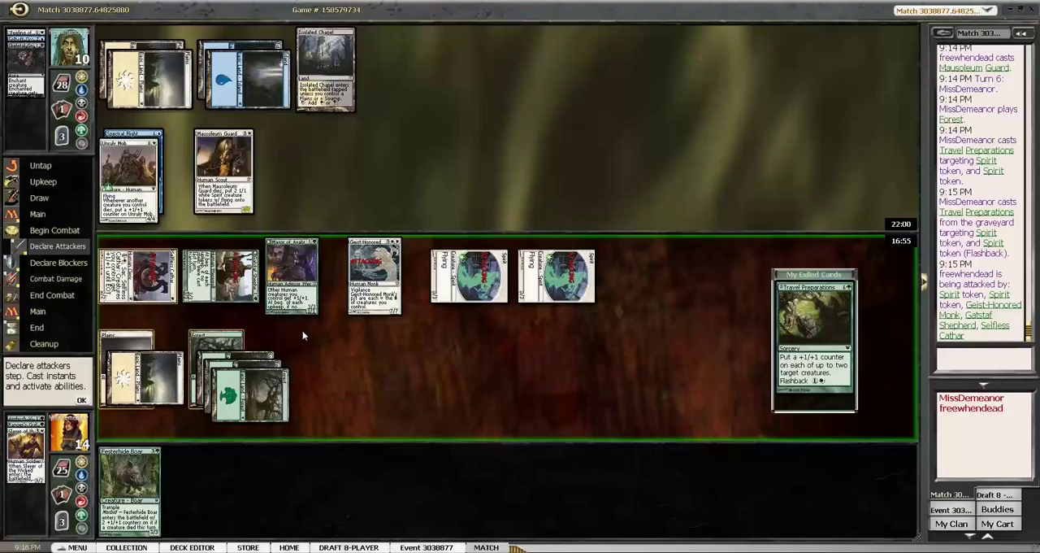
# After blocks, sacrifice Selfless Cathar with a Plains to pump the team.
pyautogui.press('Return')
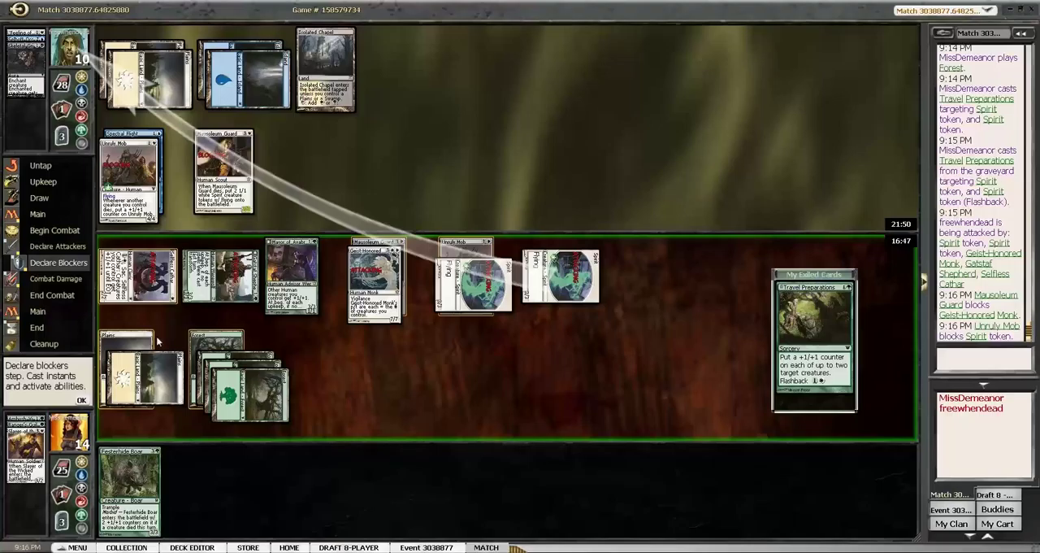
pyautogui.click(138, 280)
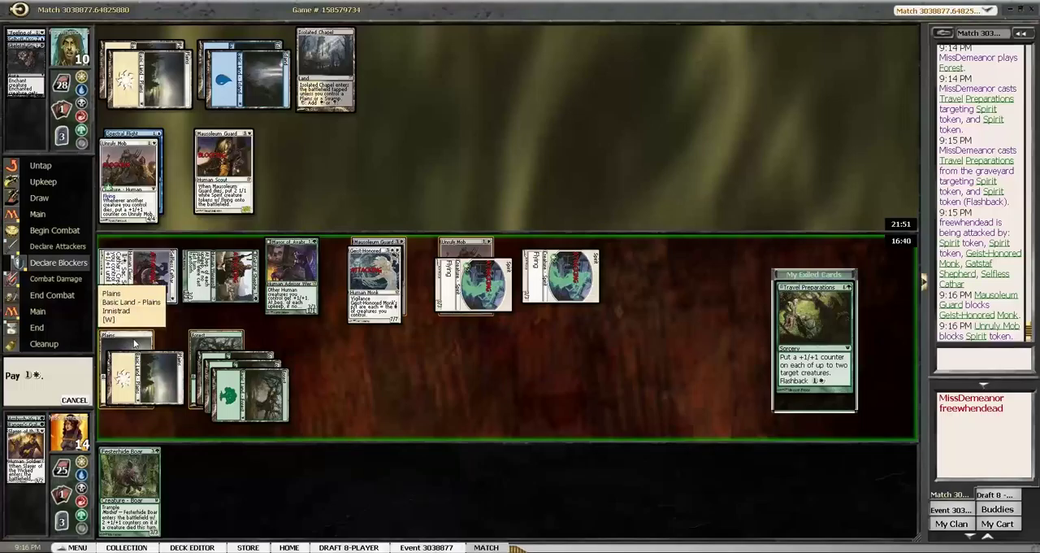
pyautogui.click(135, 344)
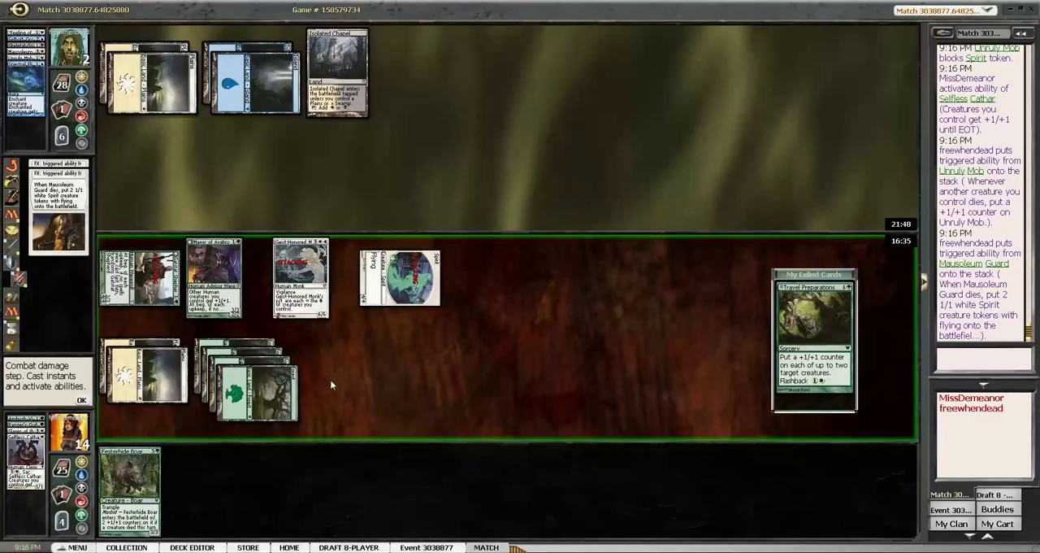
# Resolve combat damage and triggers, leaving the opponent at 2, then pass the turn.
pyautogui.click(81, 400)
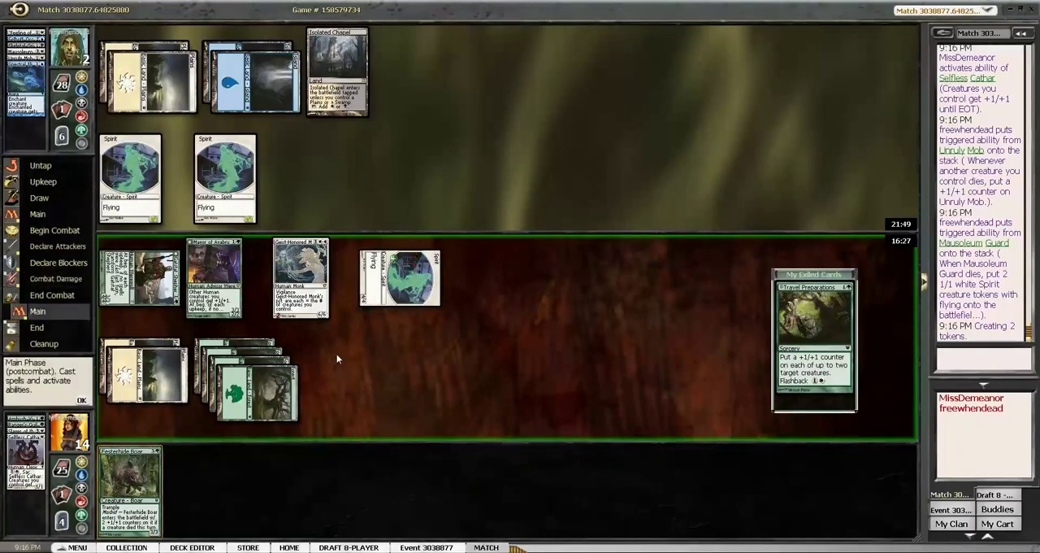
pyautogui.press('F6')
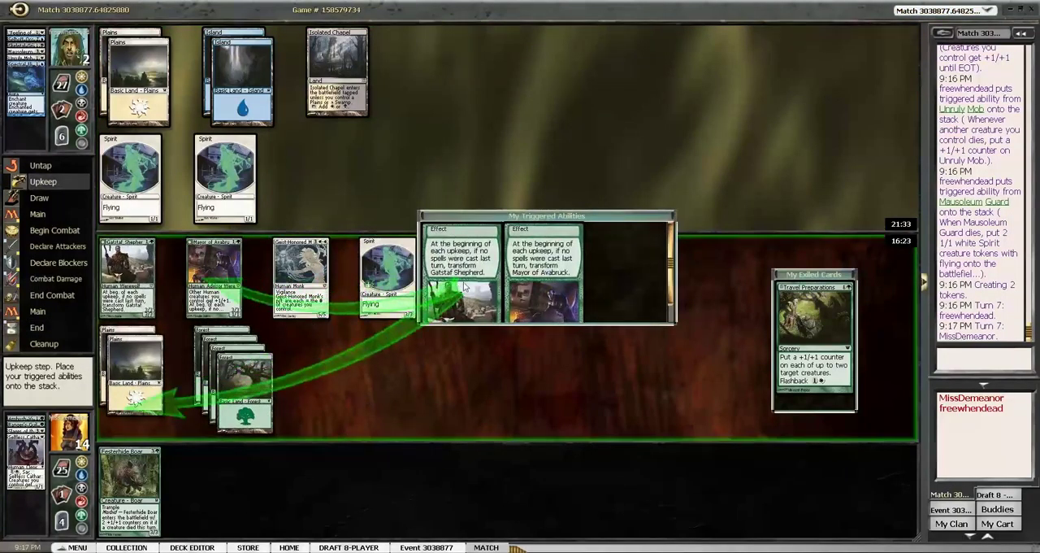
# Resolve the upkeep transform triggers and dismiss the Game Results after the opponent's concession.
pyautogui.click(81, 399)
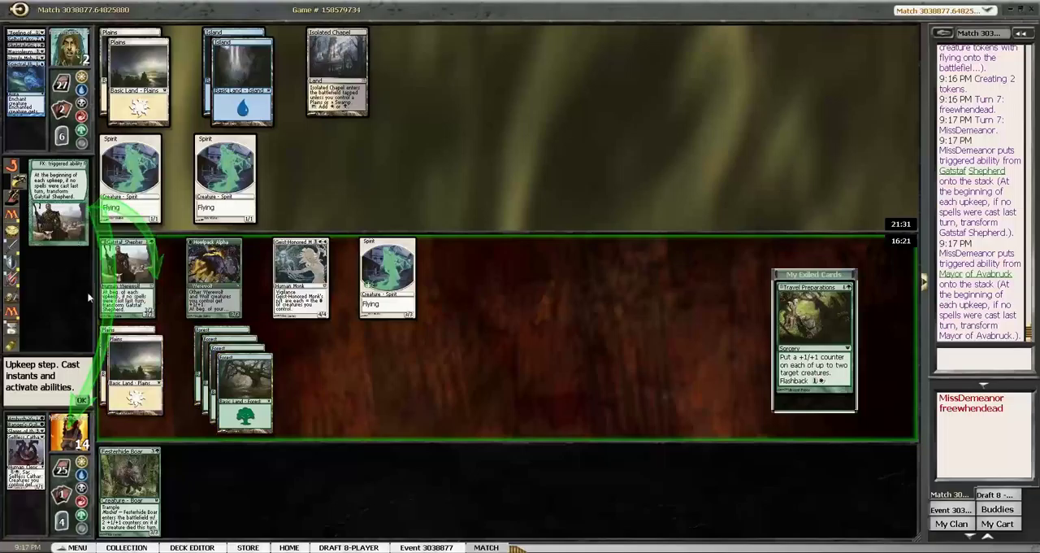
pyautogui.press('F2')
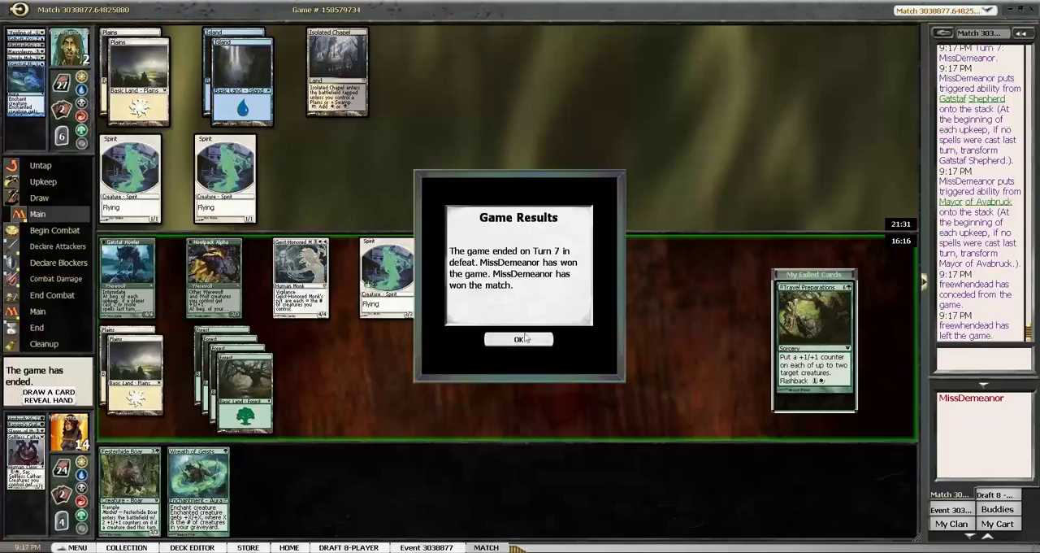
pyautogui.click(499, 341)
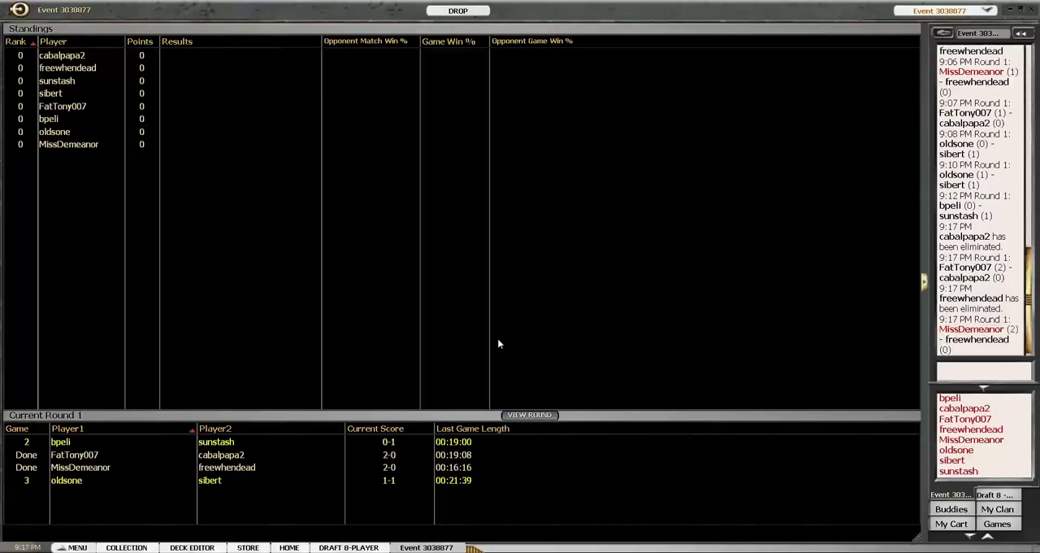